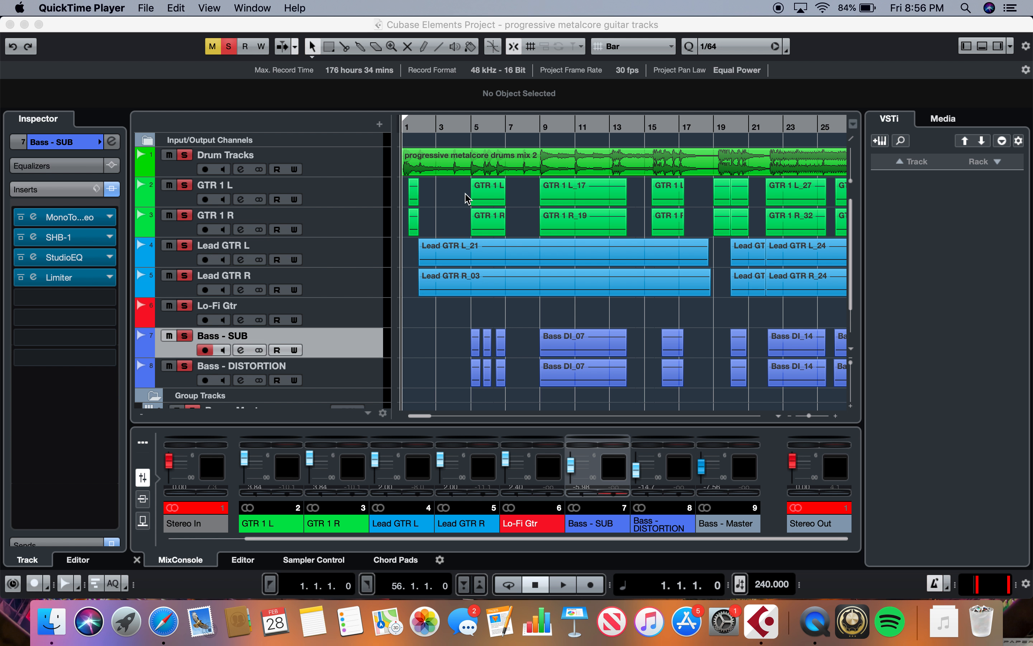
# Select the GTR 1 L rhythm guitar track in the project
pyautogui.hscroll(5, 661, 318)
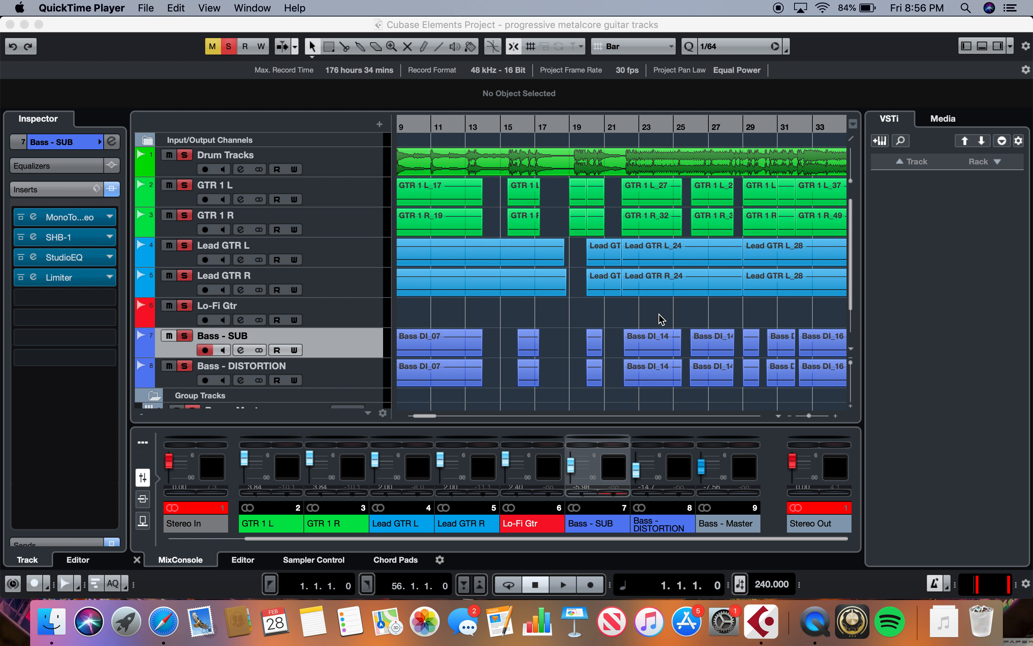
pyautogui.hscroll(12, 662, 318)
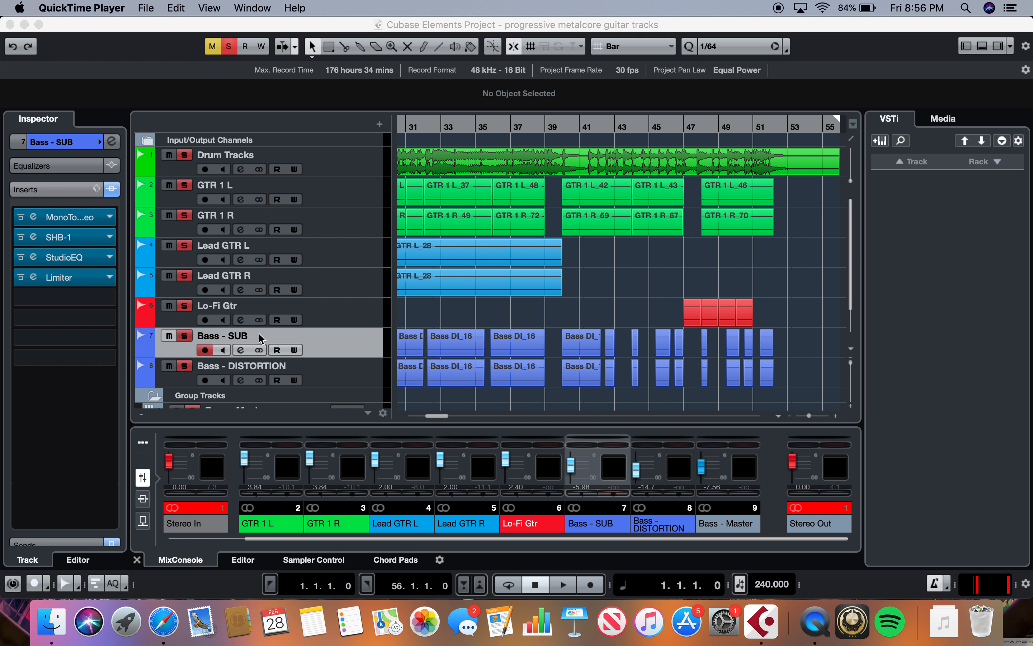
pyautogui.hscroll(-15, 442, 282)
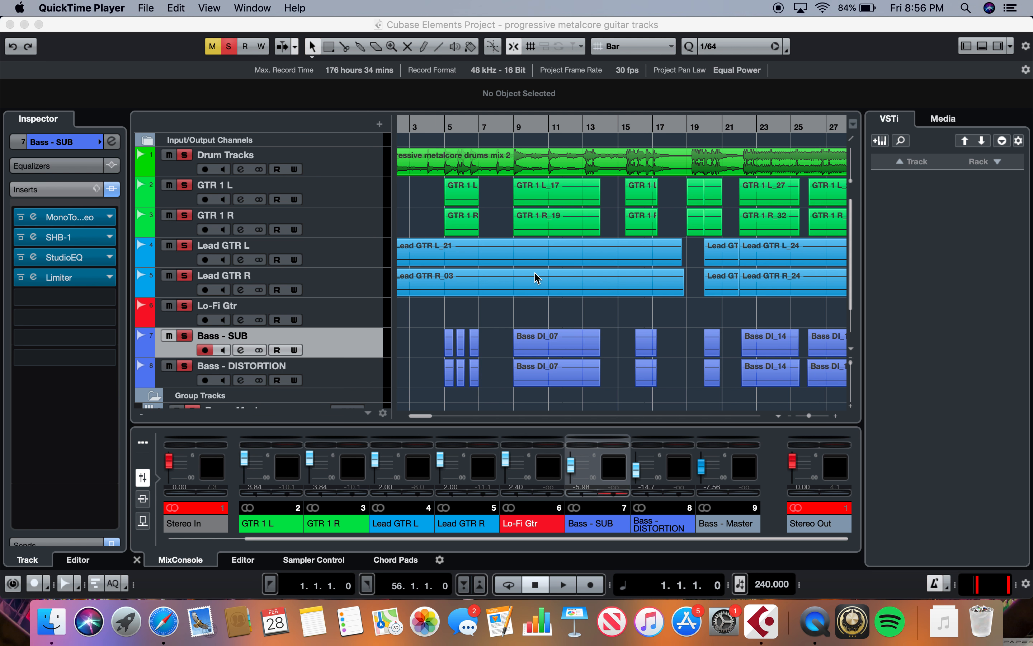
pyautogui.click(341, 197)
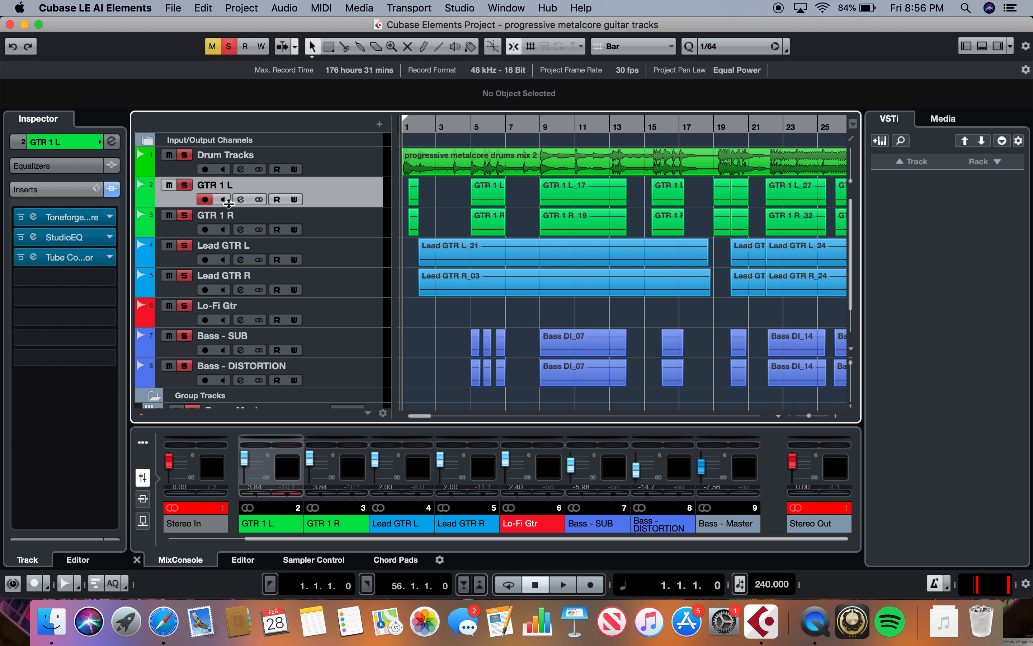
# Mute the Drum Tracks, Lead GTR L, Lead GTR R, Lo-Fi Gtr, Bass - SUB and Bass - DISTORTION tracks
pyautogui.click(169, 246)
pyautogui.click(170, 275)
pyautogui.click(169, 305)
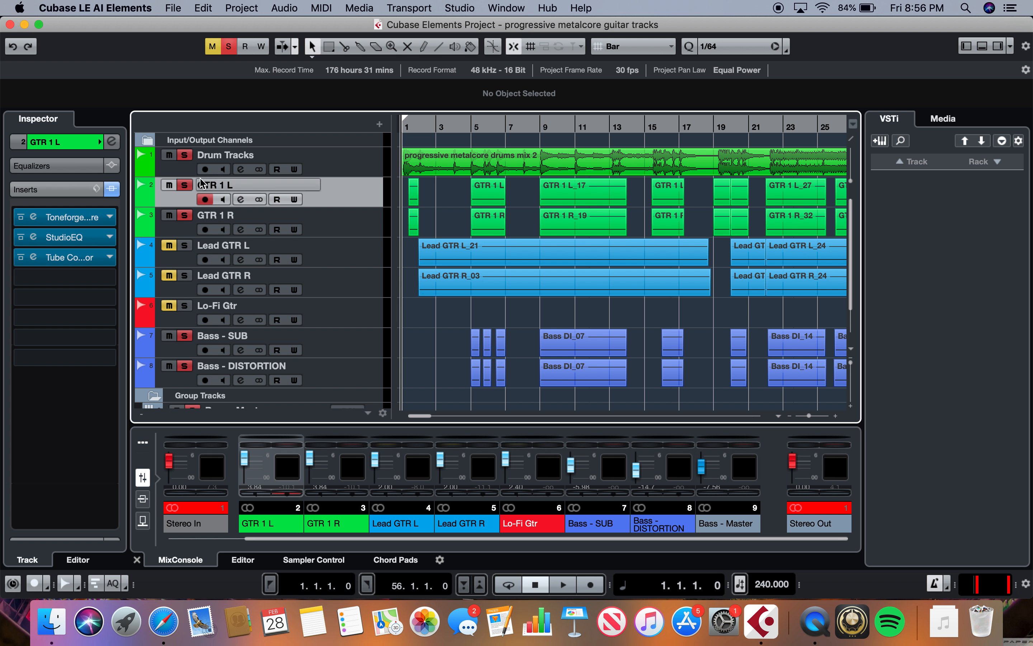
pyautogui.click(169, 155)
pyautogui.click(170, 335)
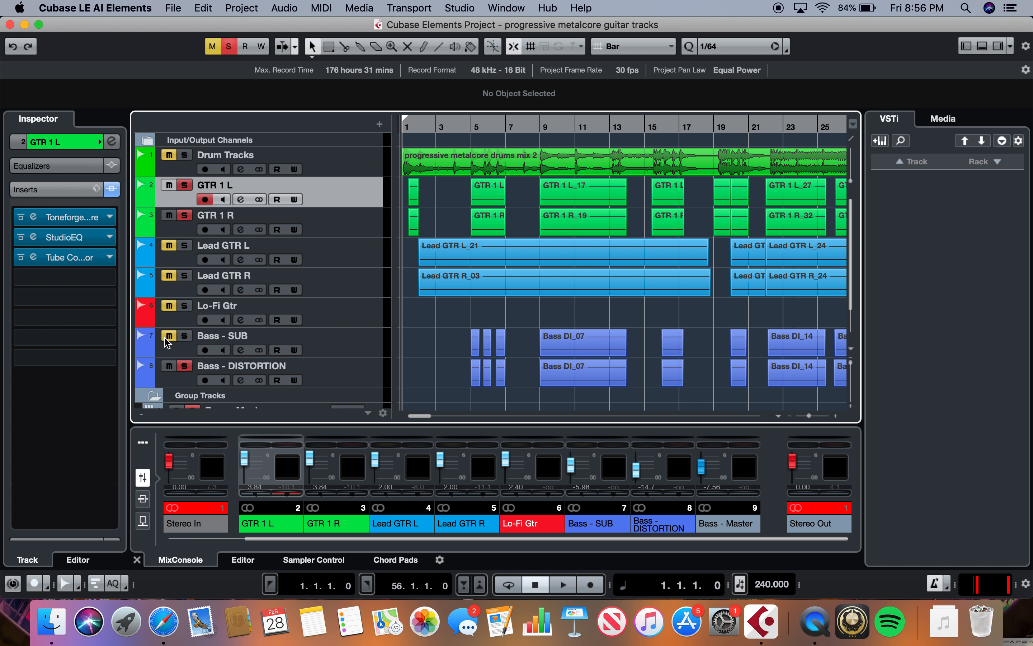
pyautogui.click(169, 365)
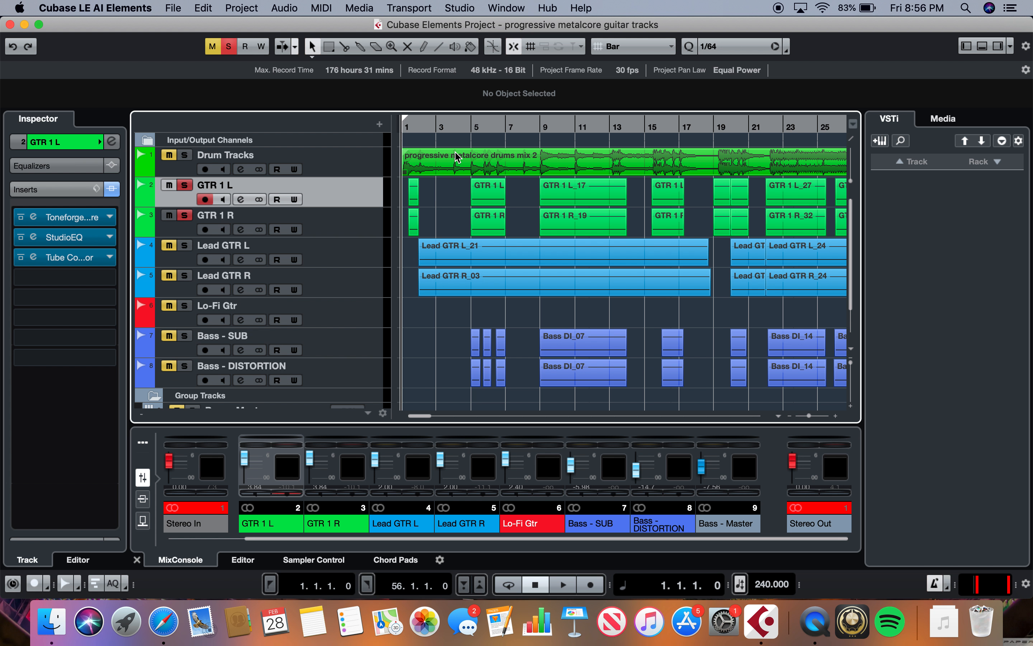
# Play back the two rhythm guitar tracks from bar 19 to about bar 34
pyautogui.click(475, 128)
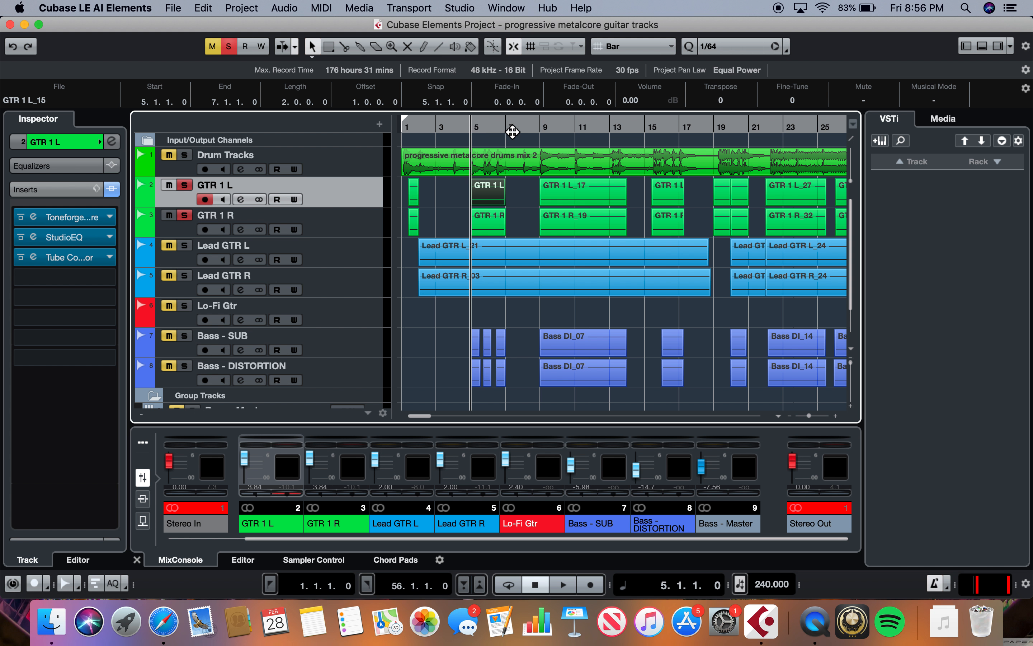
pyautogui.hscroll(10, 651, 125)
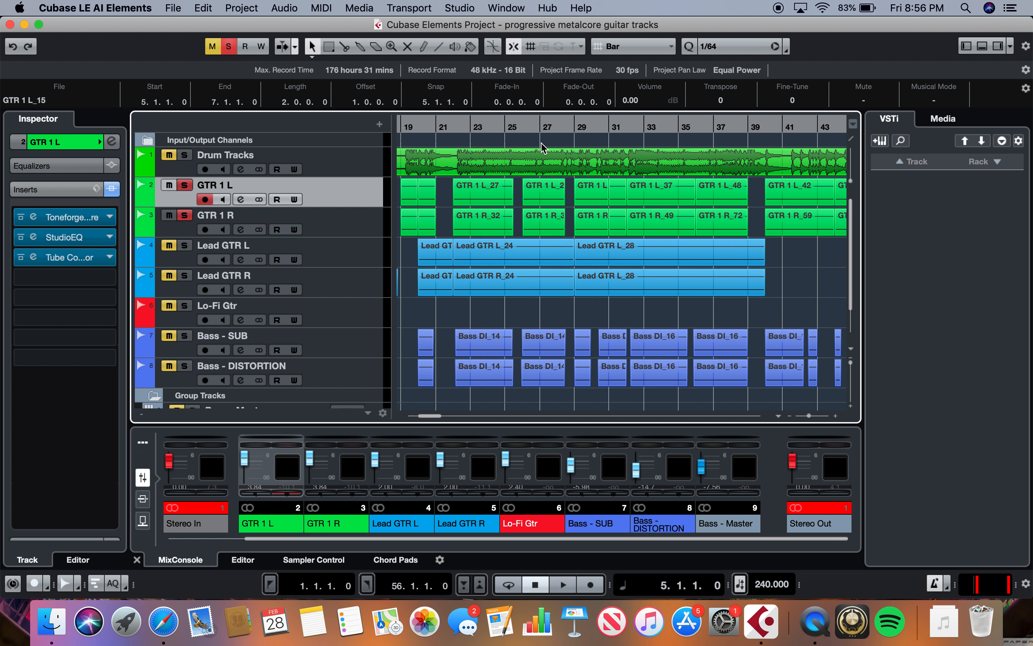
pyautogui.hscroll(-1, 544, 148)
pyautogui.click(436, 128)
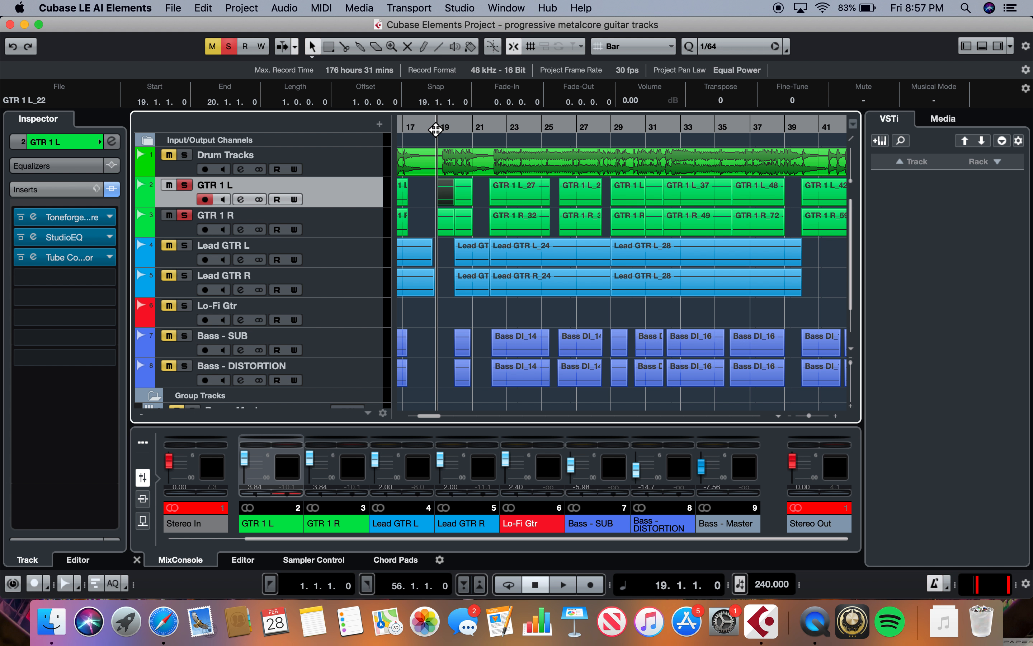
pyautogui.press('space')
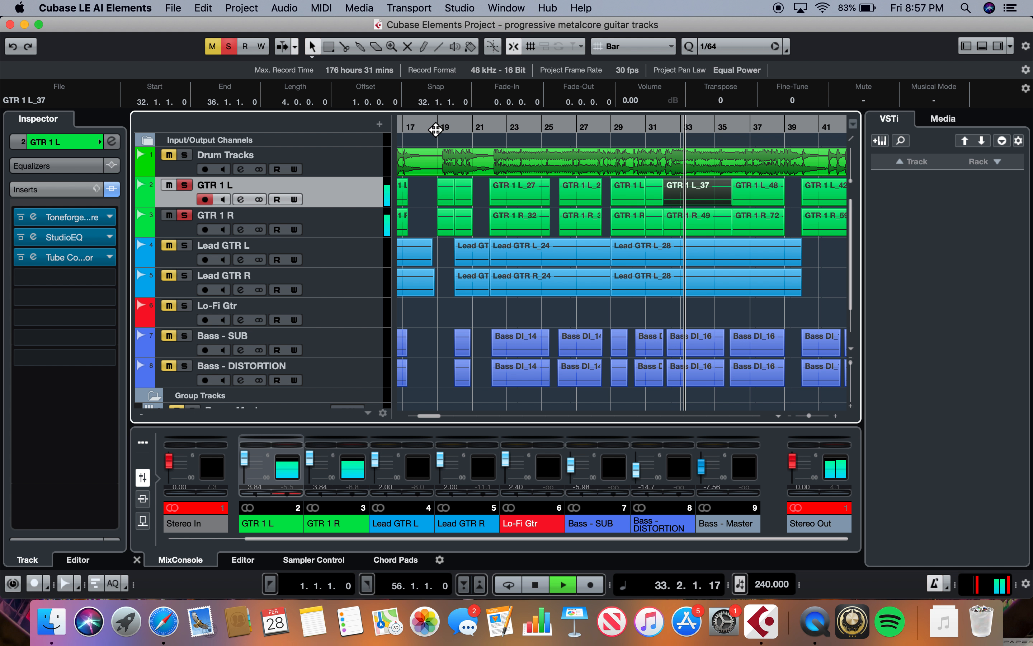
pyautogui.press('space')
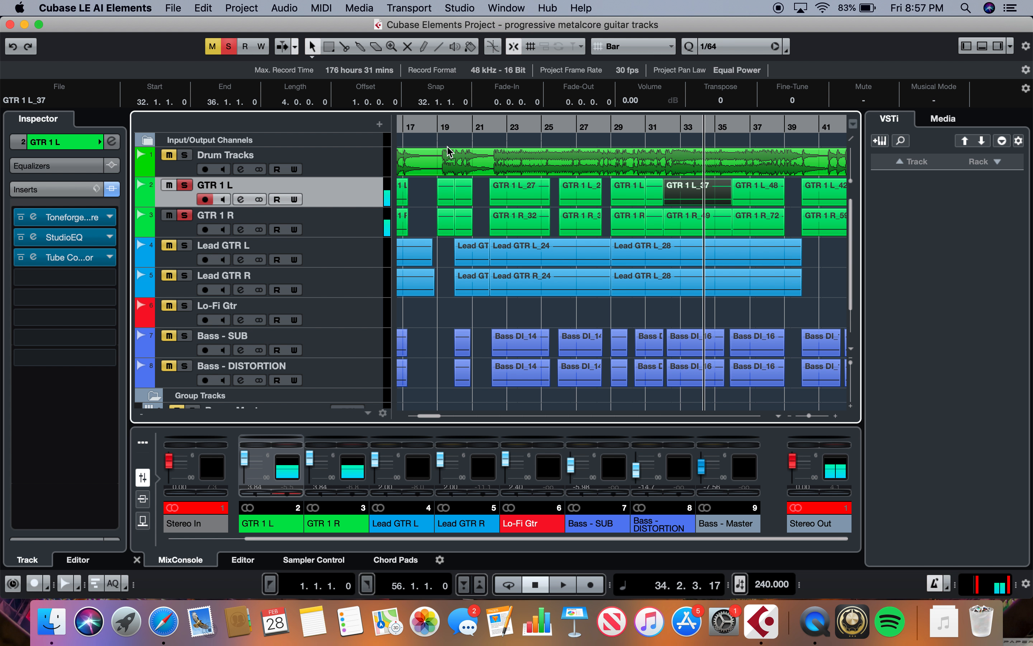
# Review the pedal, cabinet, FX, EQ and limiter sections of the Toneforge Guilty Pleasure insert on GTR 1 L, and close it
pyautogui.hscroll(2, 501, 146)
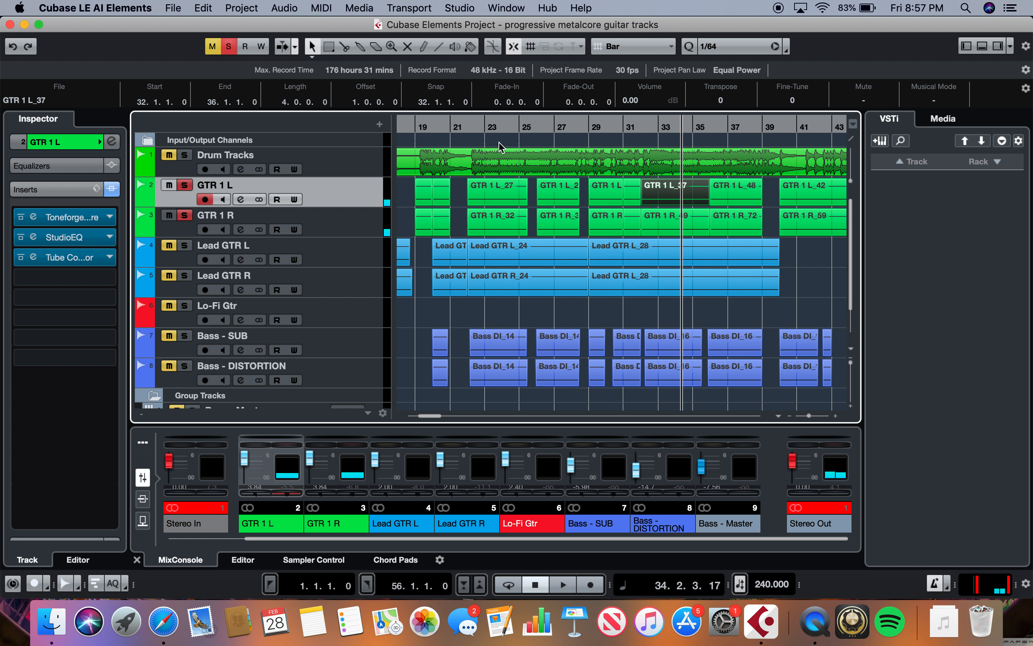
pyautogui.hscroll(-7, 501, 146)
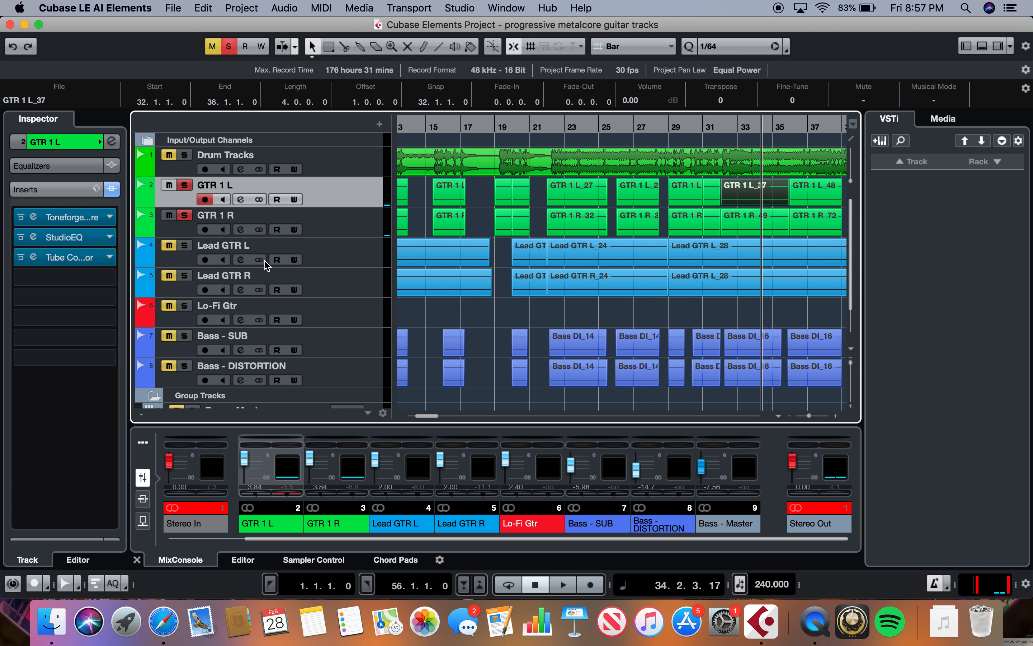
pyautogui.click(87, 215)
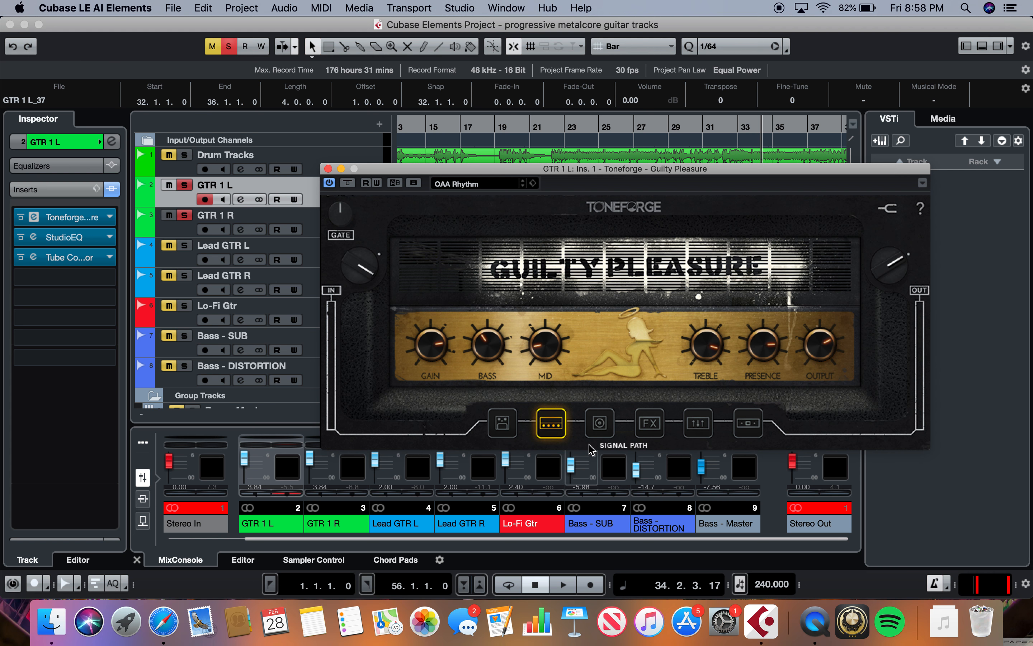
pyautogui.click(496, 425)
pyautogui.click(600, 423)
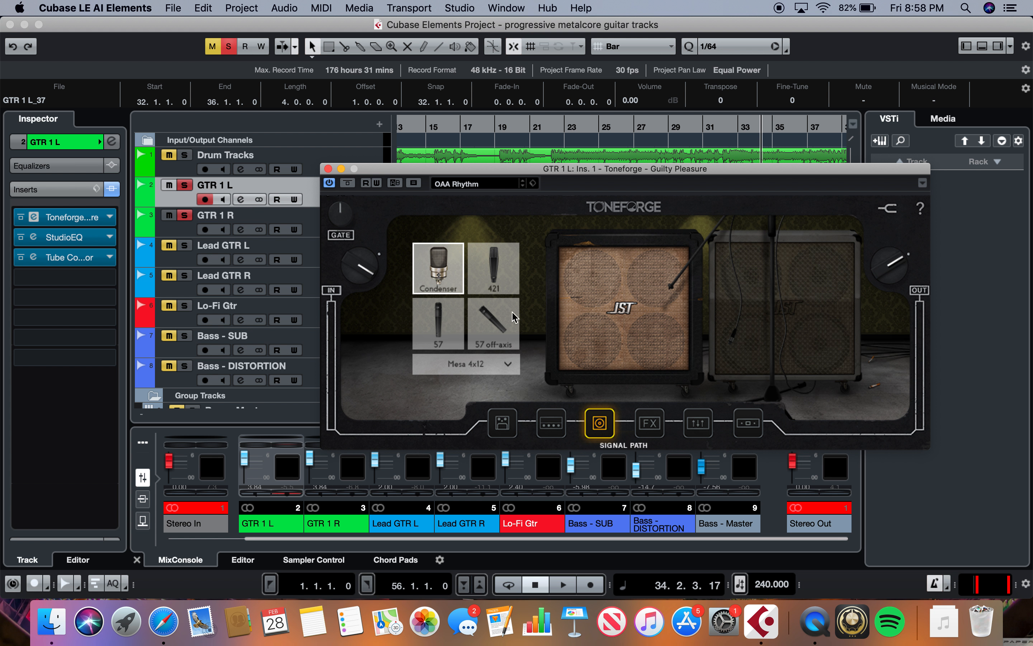
pyautogui.click(644, 431)
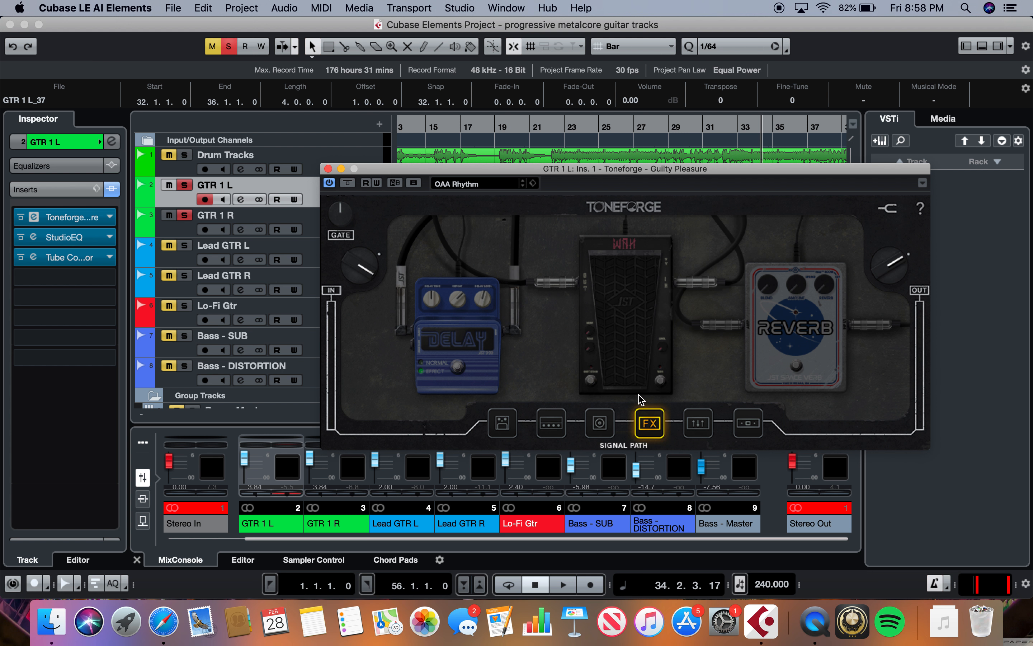
pyautogui.click(696, 432)
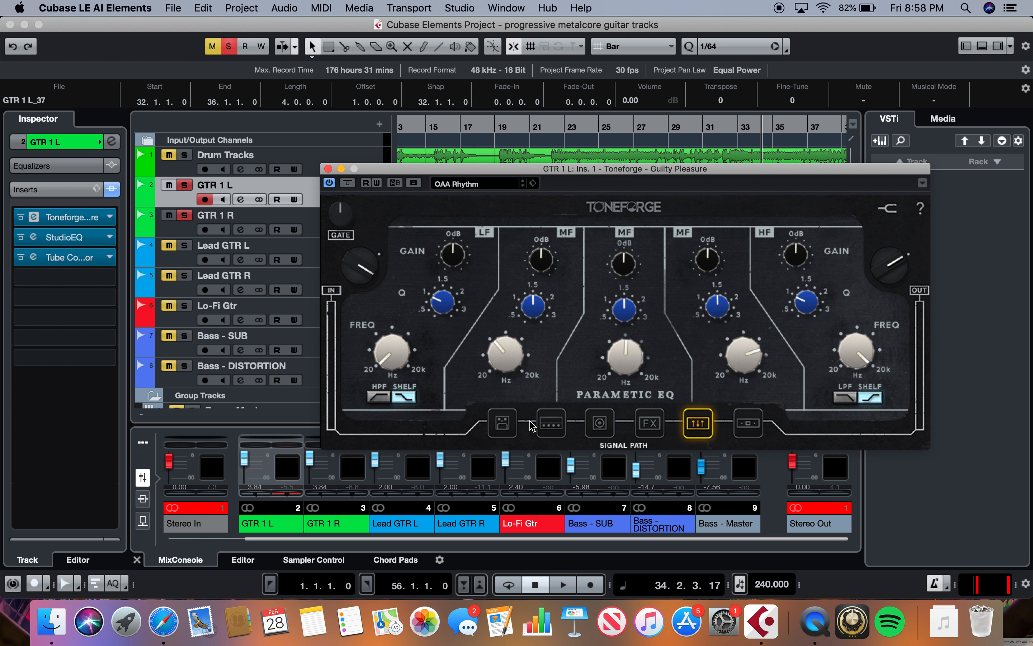
pyautogui.click(750, 432)
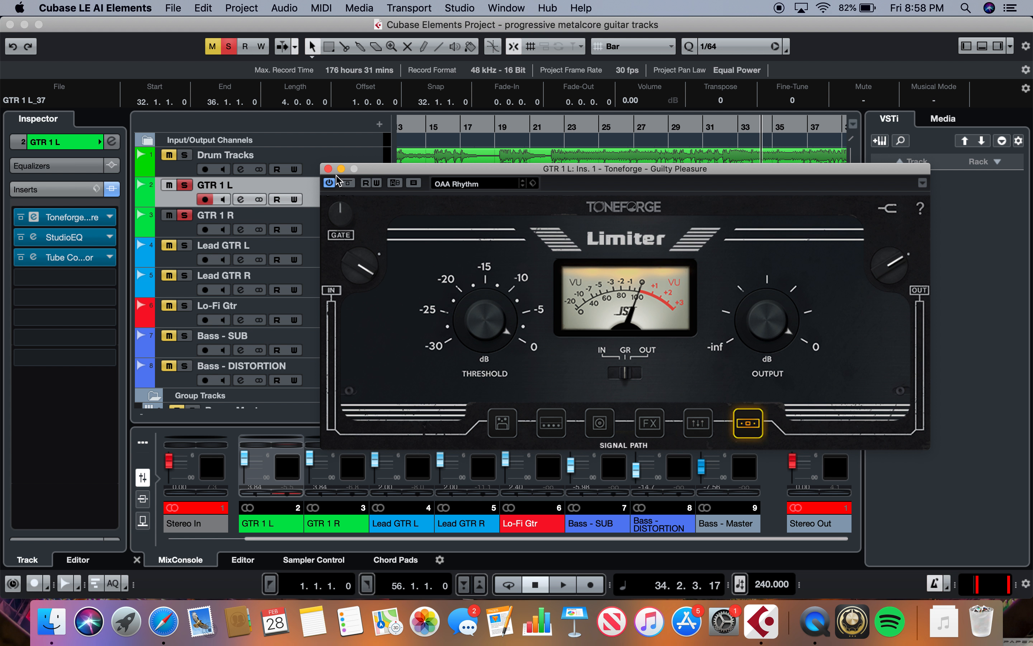
pyautogui.click(327, 168)
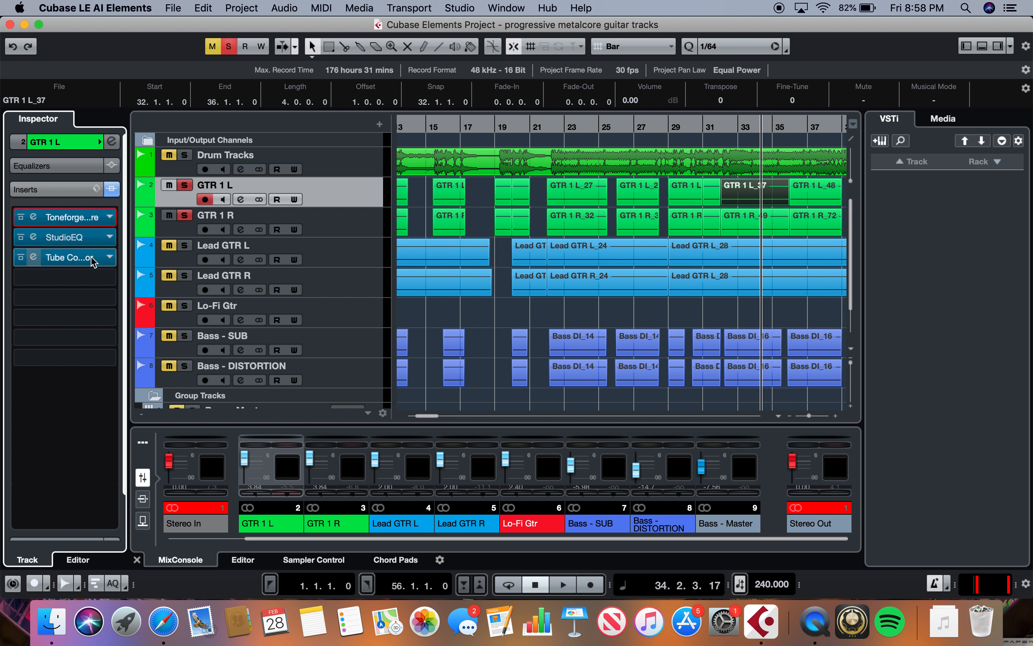
# Bypass the StudioEQ and Tube Compressor inserts on GTR 1 L, audition the rhythm guitars, and return the playback position to bar 22
pyautogui.click(21, 237)
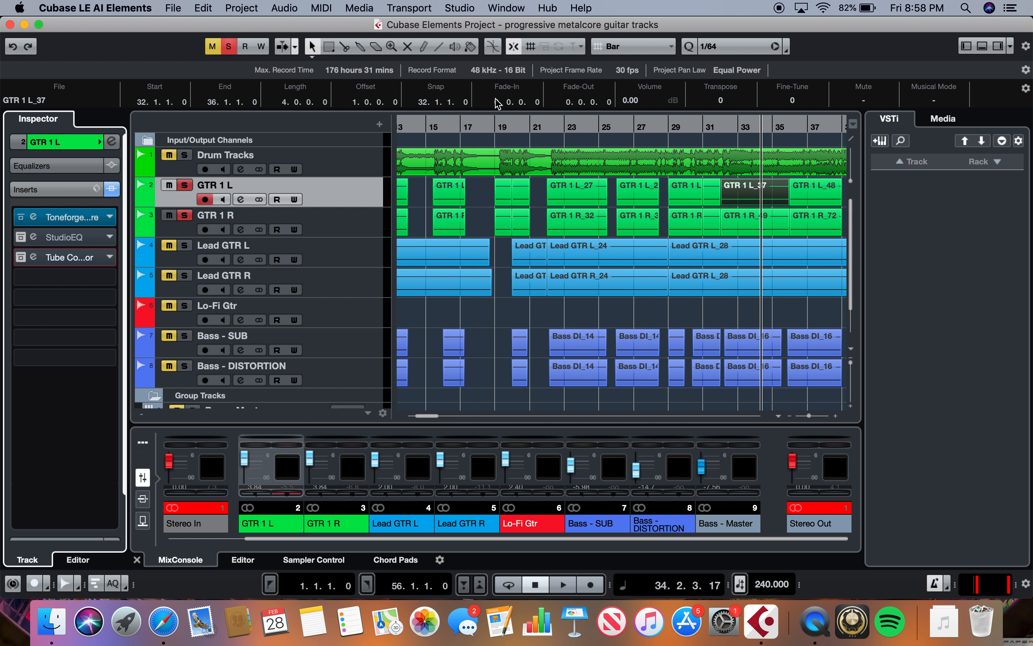
pyautogui.click(497, 132)
pyautogui.press('space')
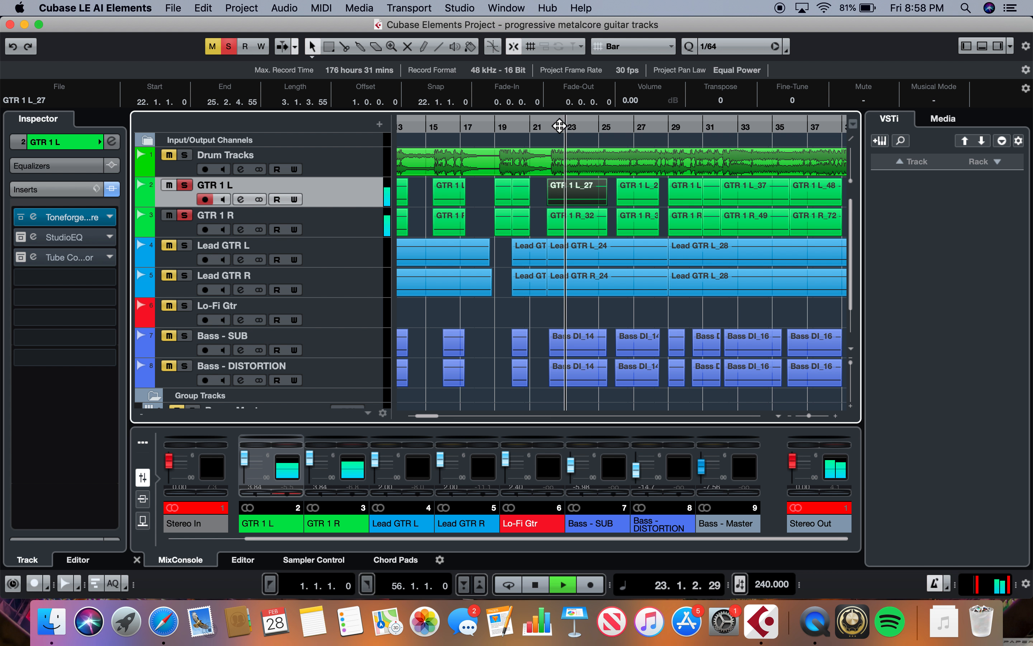
pyautogui.press('space')
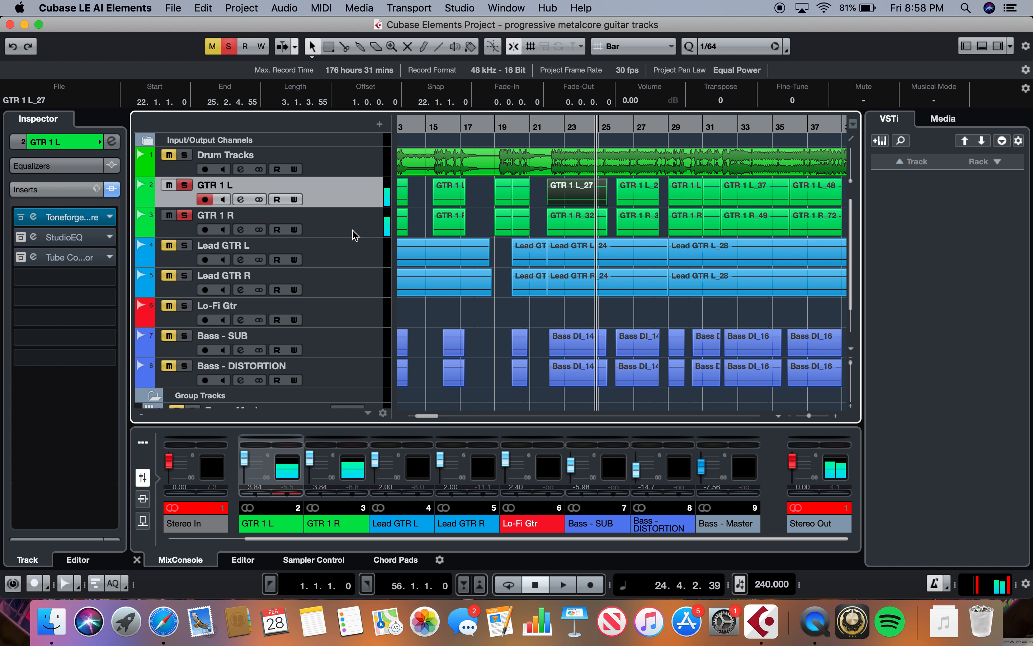
pyautogui.click(553, 133)
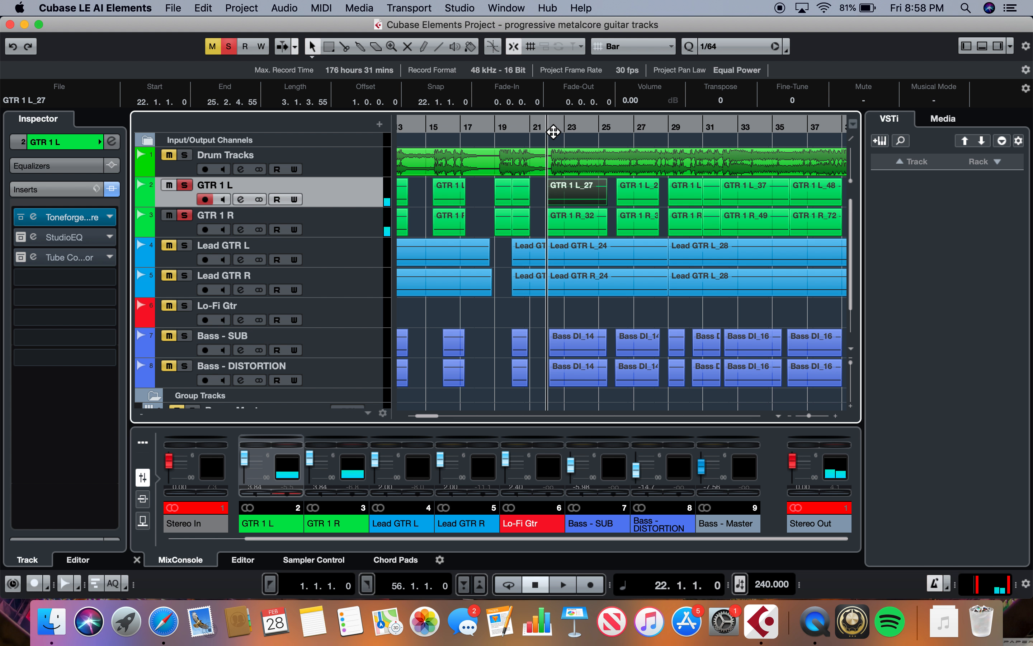
# Open the StudioEQ insert on GTR 1 L and turn off its bypass during playback from bar 22
pyautogui.doubleClick(93, 240)
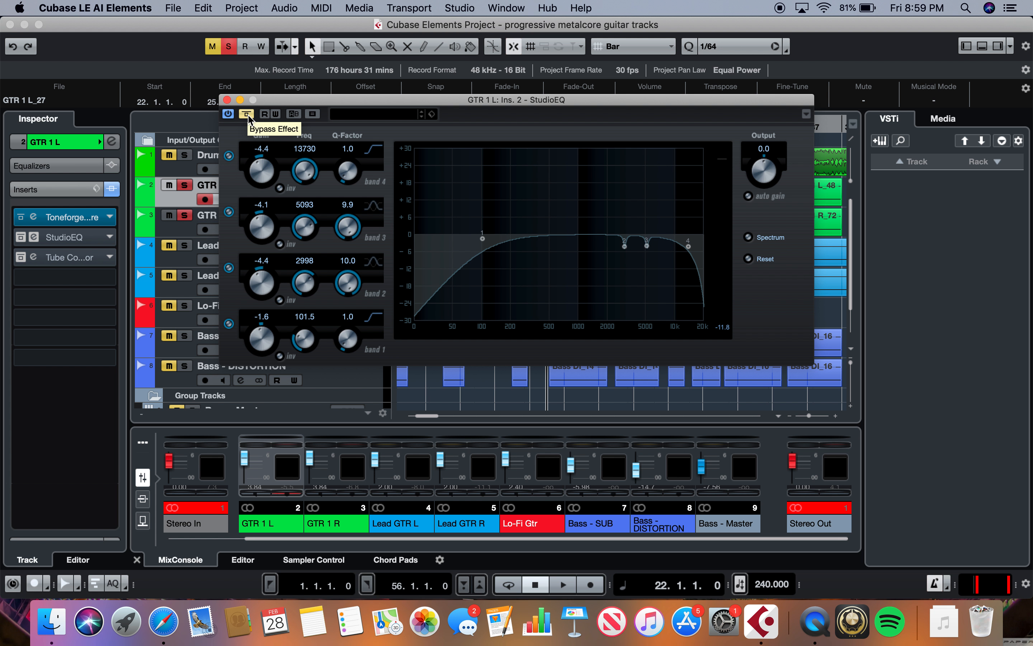
pyautogui.press('space')
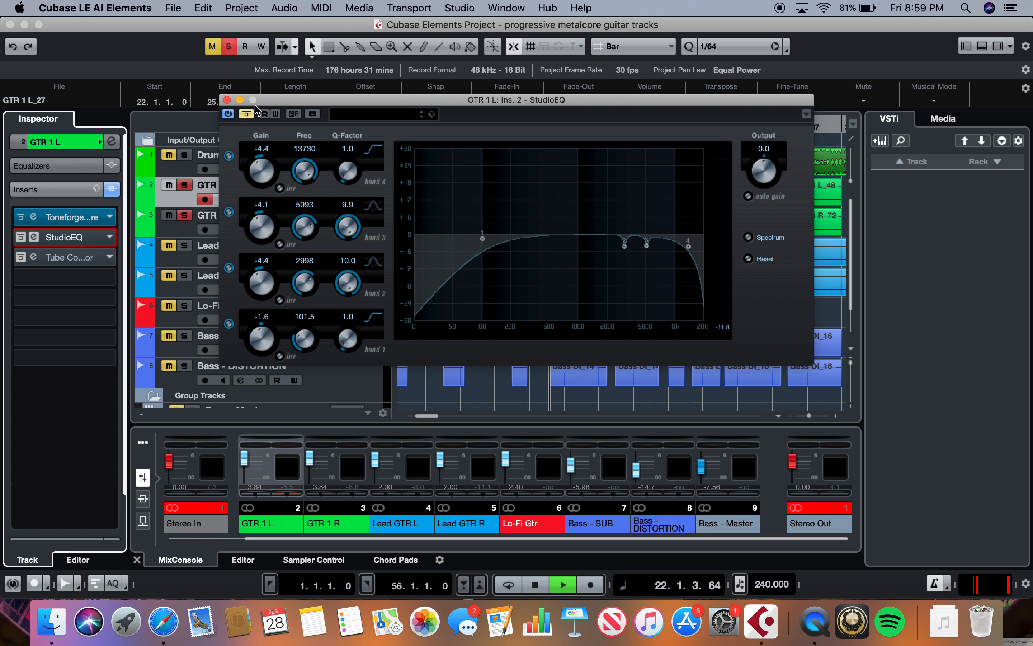
pyautogui.click(248, 116)
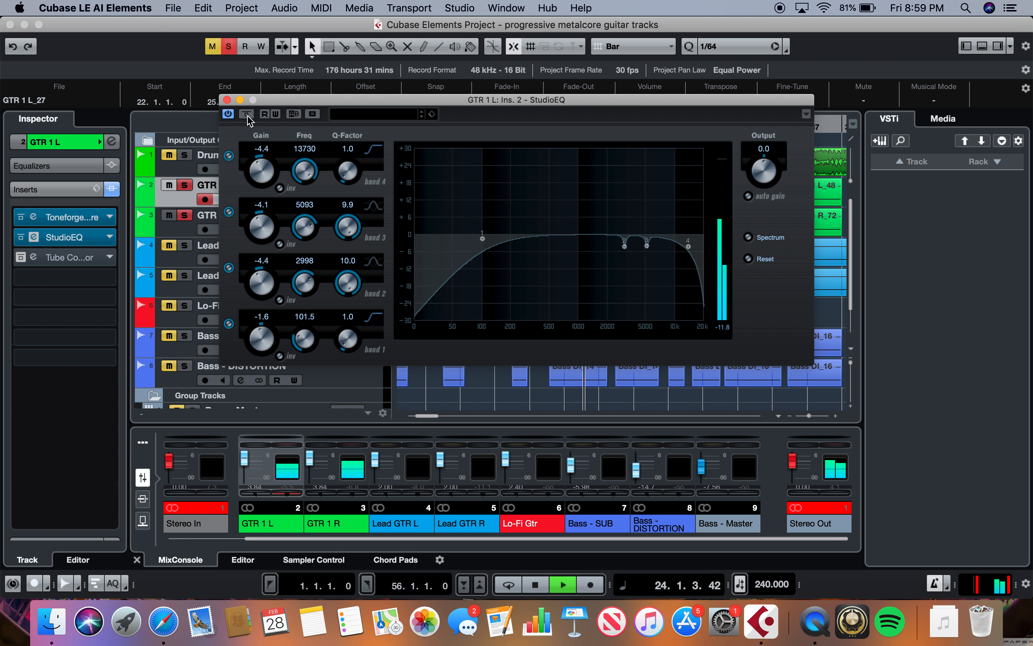
# Mute the GTR 1 R track, compare GTR 1 L with StudioEQ switched off and on, and stop playback
pyautogui.click(229, 115)
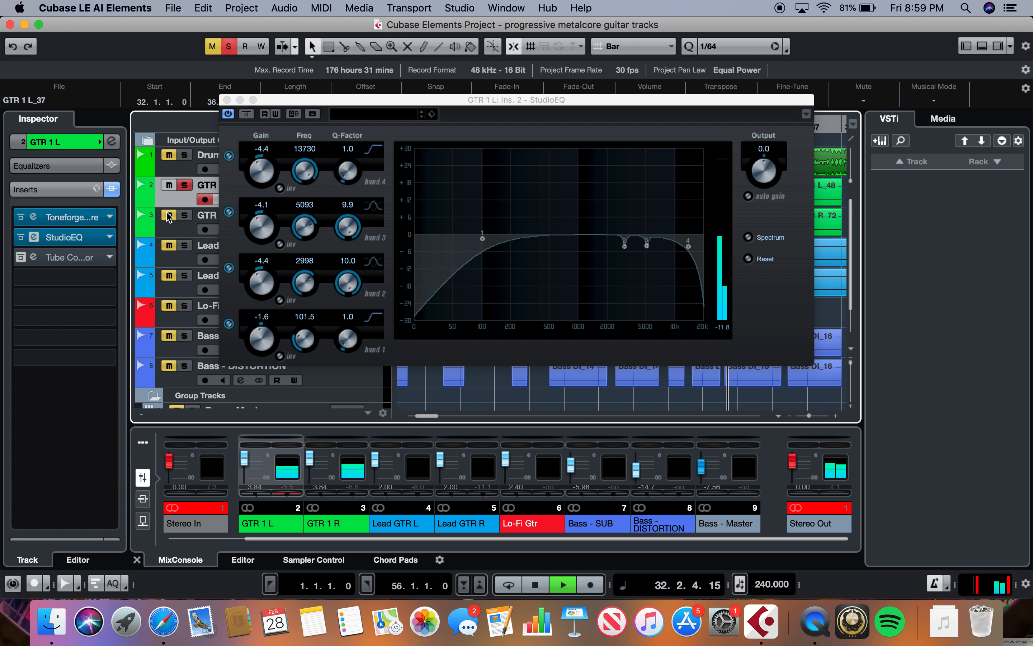
pyautogui.click(228, 114)
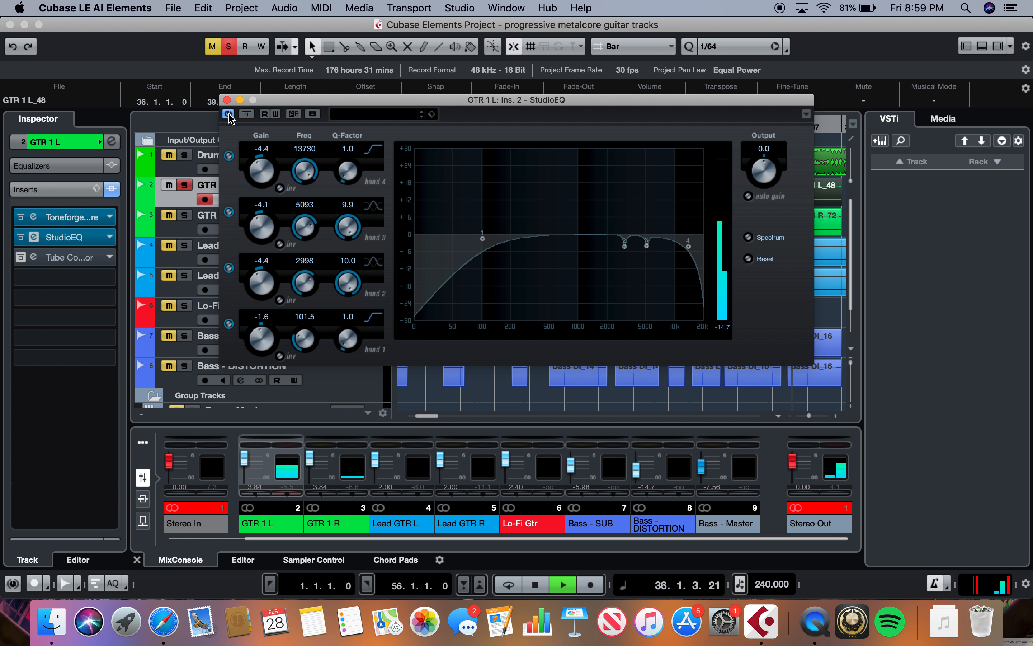
pyautogui.press('space')
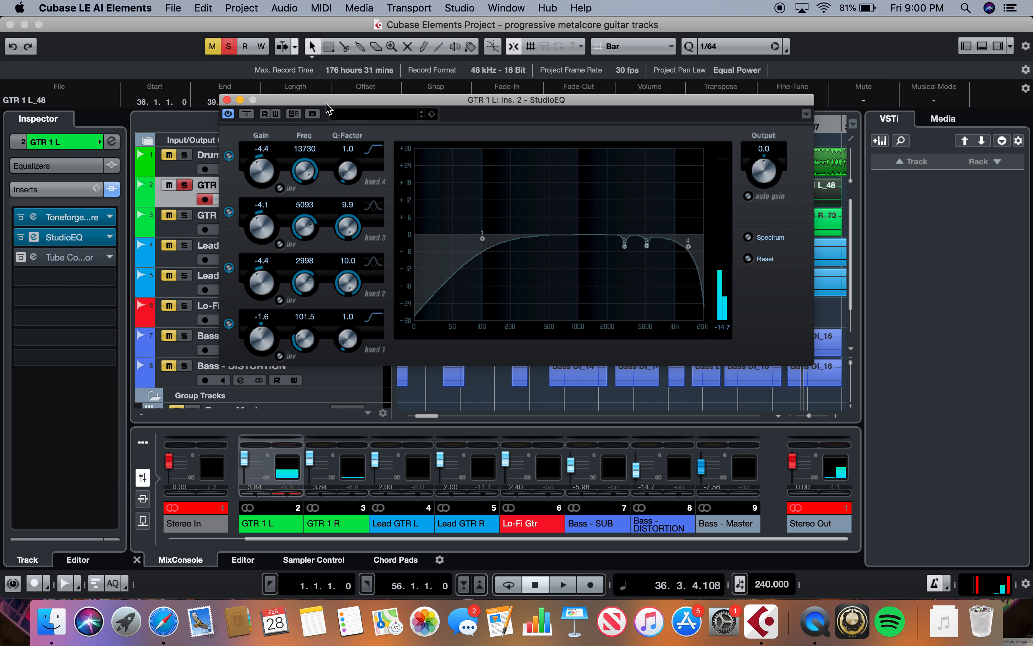
# Set the playback position to bar 19 and close the StudioEQ window
pyautogui.moveTo(326, 103); pyautogui.dragTo(344, 264)
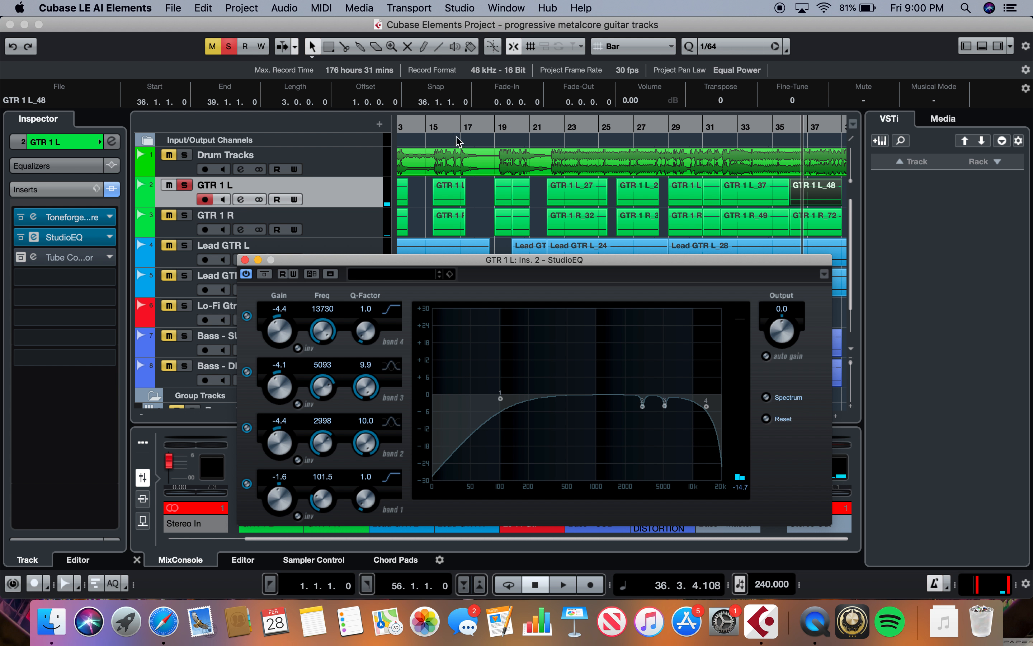
pyautogui.click(493, 126)
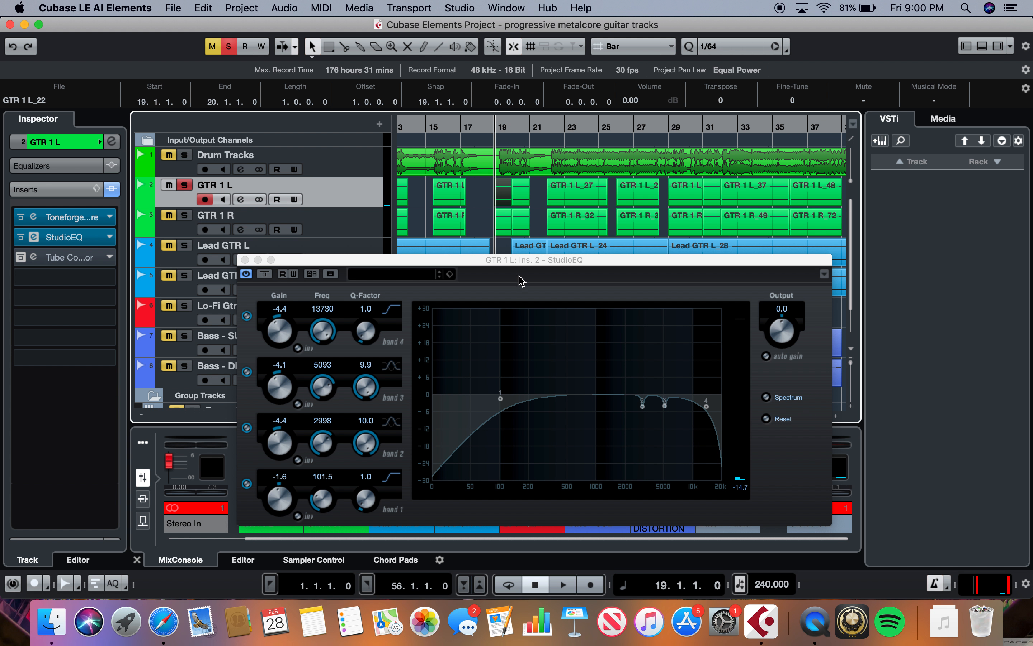
pyautogui.moveTo(524, 267); pyautogui.dragTo(537, 165)
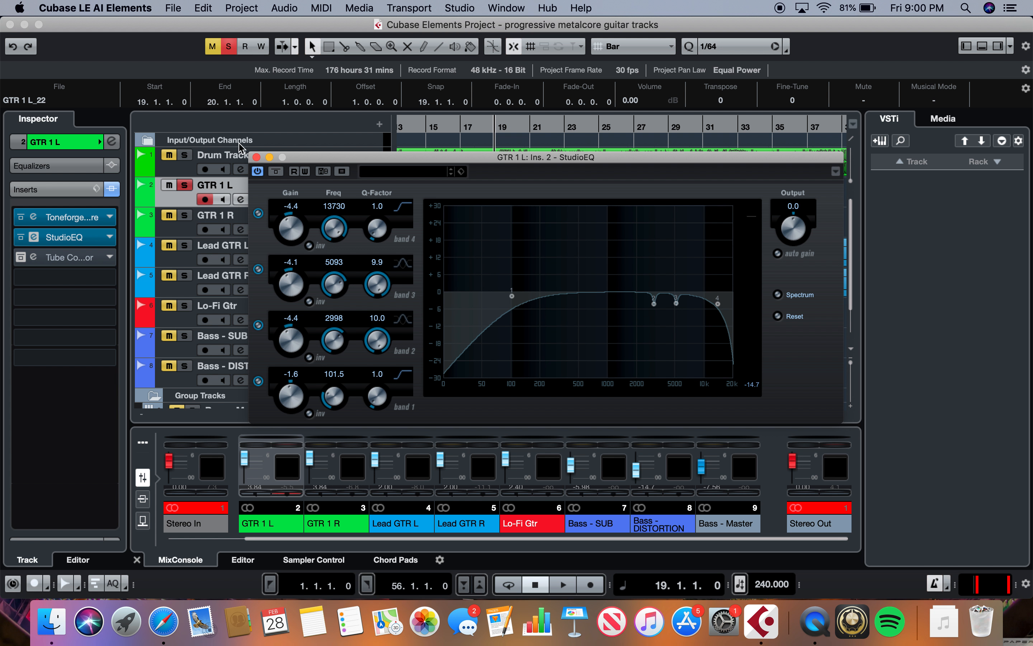
pyautogui.click(256, 157)
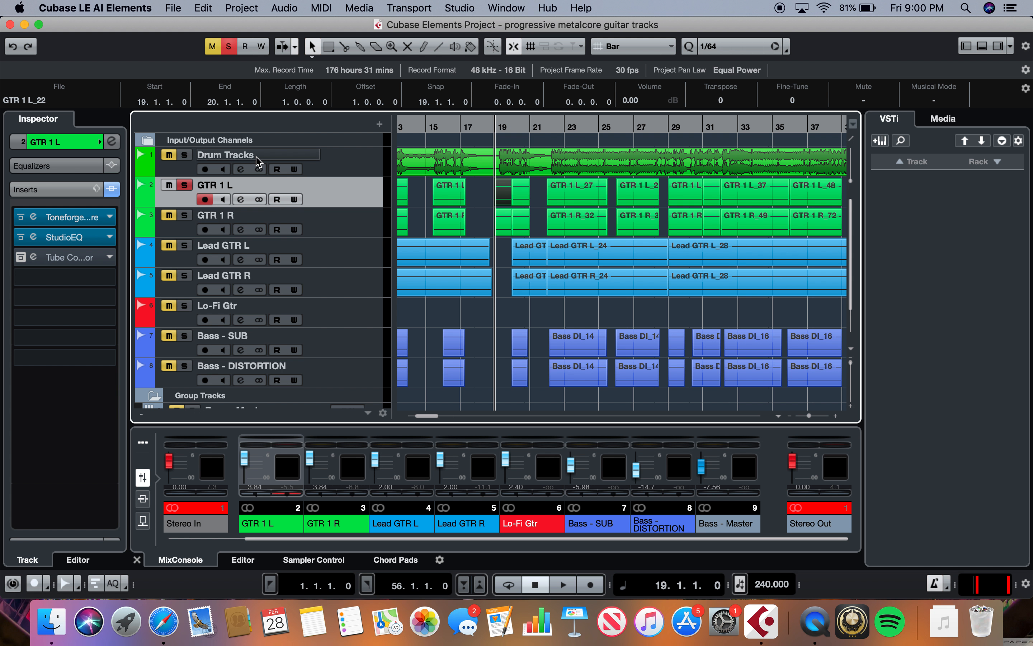
# Open the Tube Compressor insert on the GTR 1 L track
pyautogui.click(88, 258)
pyautogui.click(87, 258)
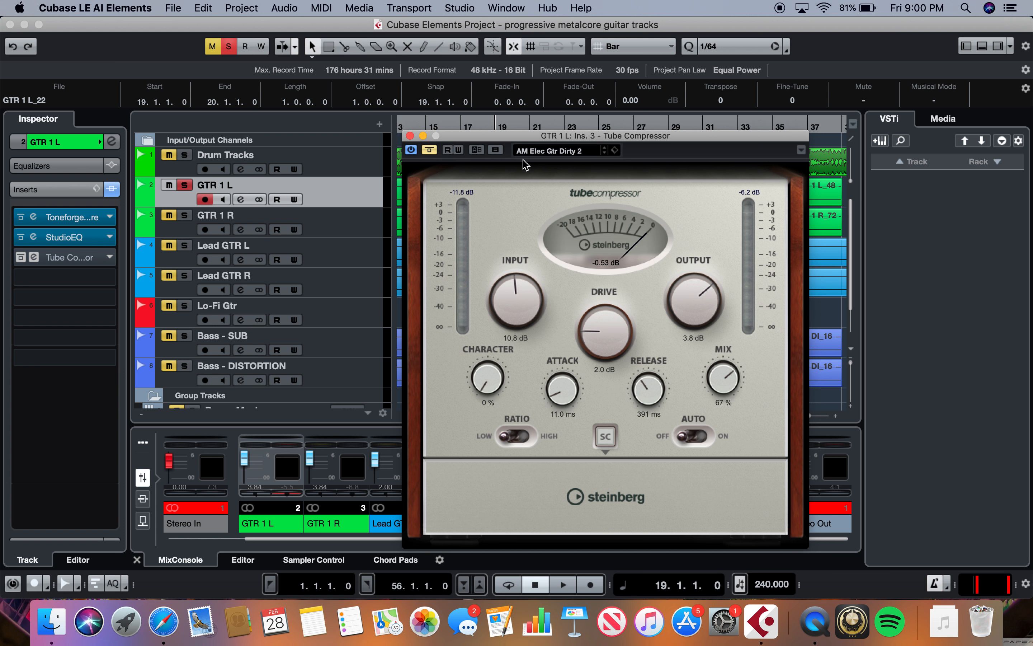
# Turn off the Tube Compressor's bypass on GTR 1 L, compare it deactivated and active during playback, and close its window
pyautogui.click(429, 151)
pyautogui.press('space')
pyautogui.click(410, 152)
pyautogui.click(411, 152)
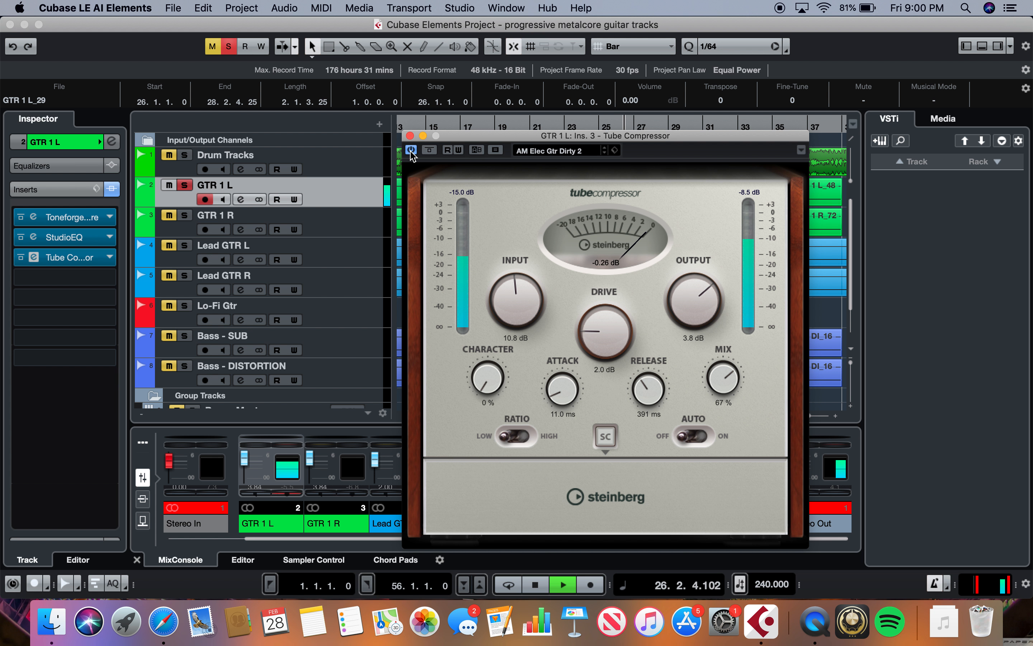
pyautogui.press('space')
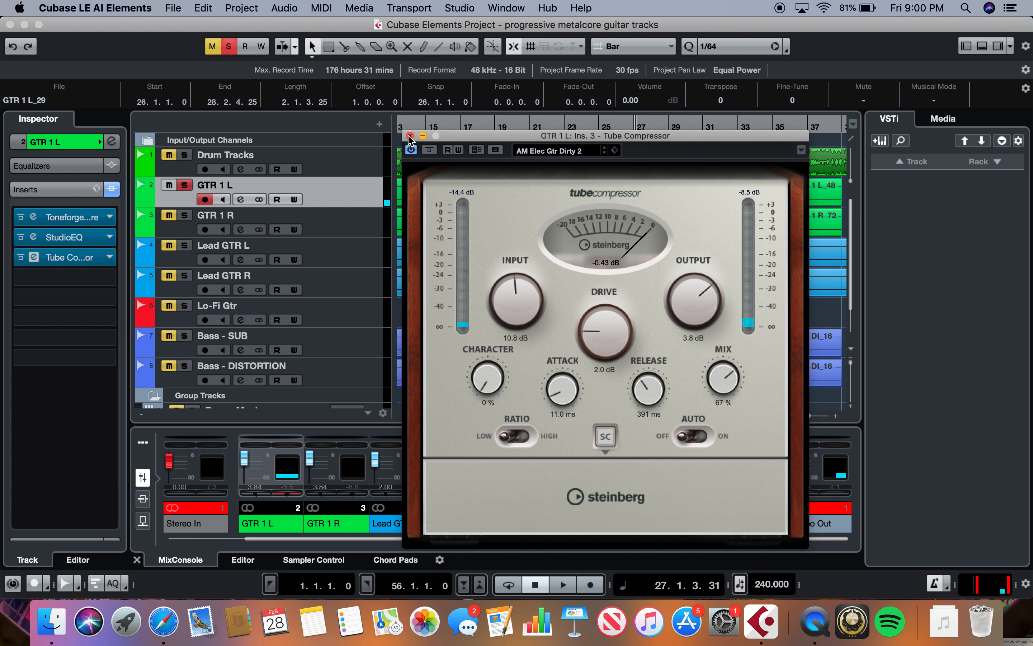
pyautogui.click(410, 136)
# Solo the GTR 1 R track together with GTR 1 L and set the playback position to bar 22
pyautogui.click(365, 226)
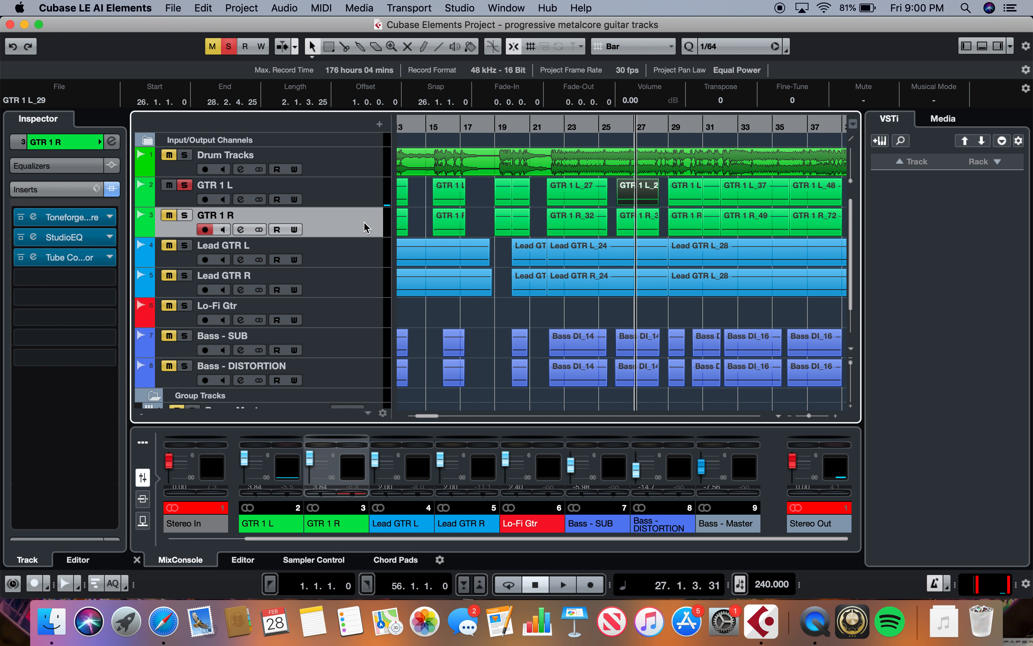
pyautogui.click(184, 215)
pyautogui.hscroll(5, 620, 270)
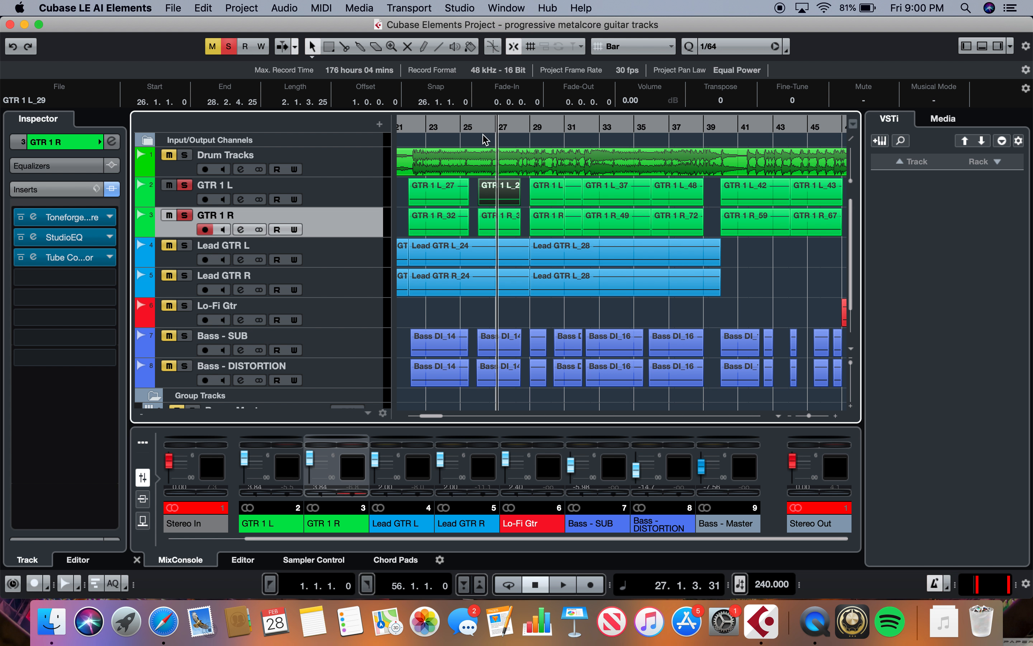
pyautogui.click(406, 125)
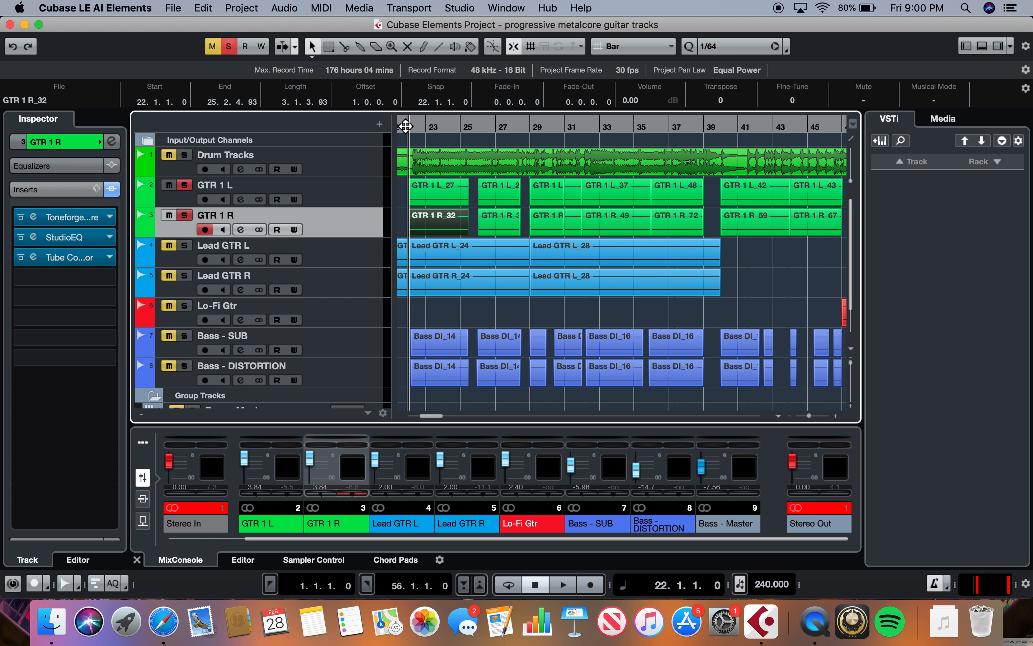
# Solo the Lead GTR L and Lead GTR R tracks and remove the solo from GTR 1 R and GTR 1 L
pyautogui.hscroll(-1, 512, 214)
pyautogui.click(345, 256)
pyautogui.click(185, 245)
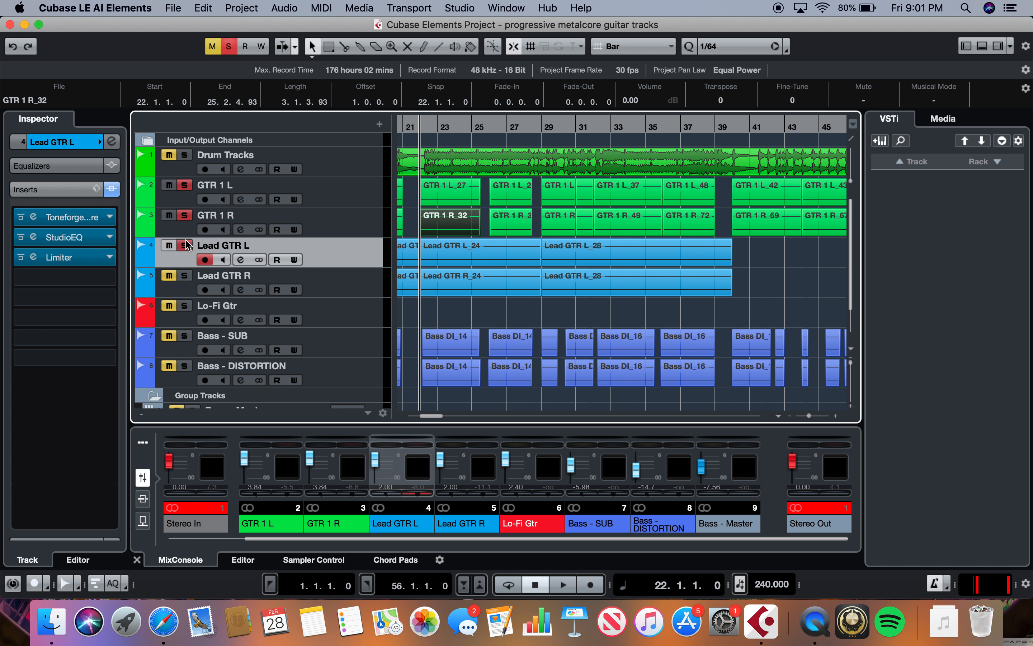
pyautogui.click(184, 216)
pyautogui.click(183, 186)
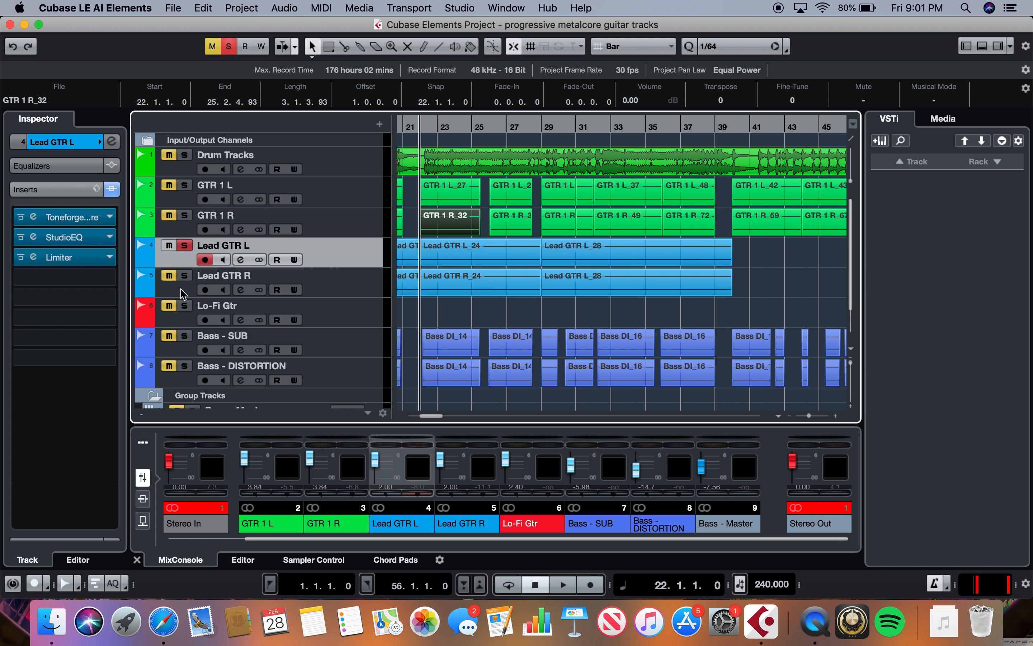
pyautogui.click(185, 275)
# Play the soloed lead guitars from bar 2
pyautogui.hscroll(-10, 469, 307)
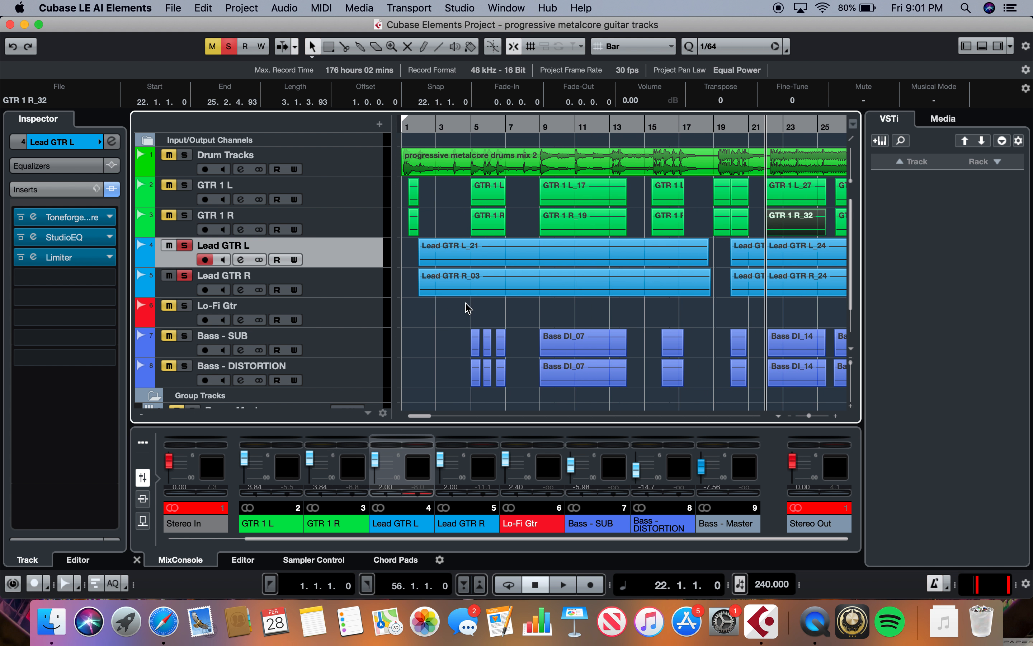
pyautogui.click(420, 128)
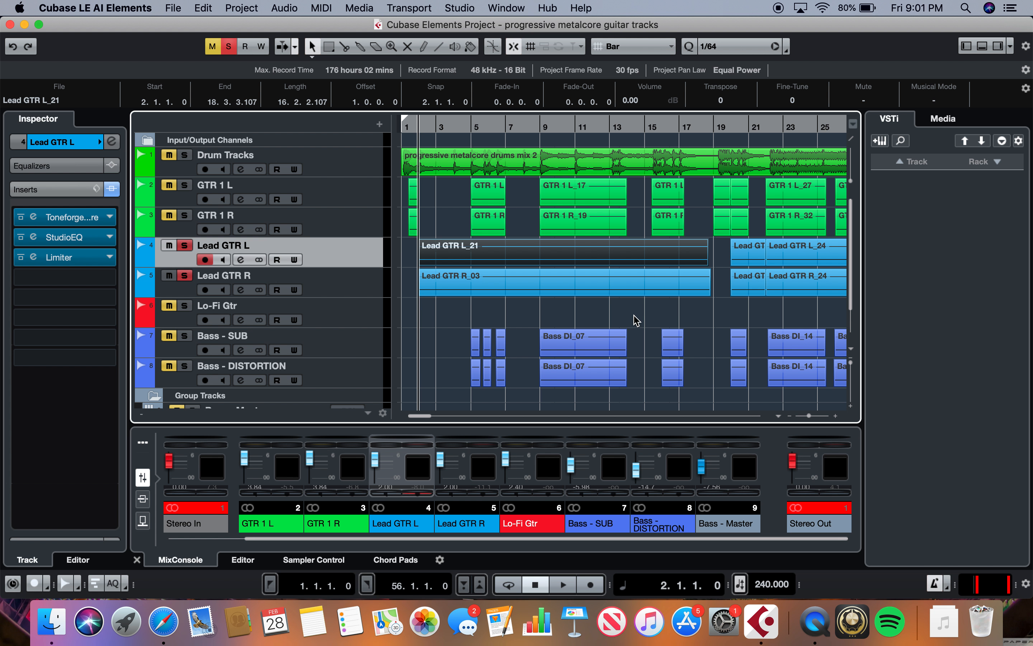
pyautogui.press('space')
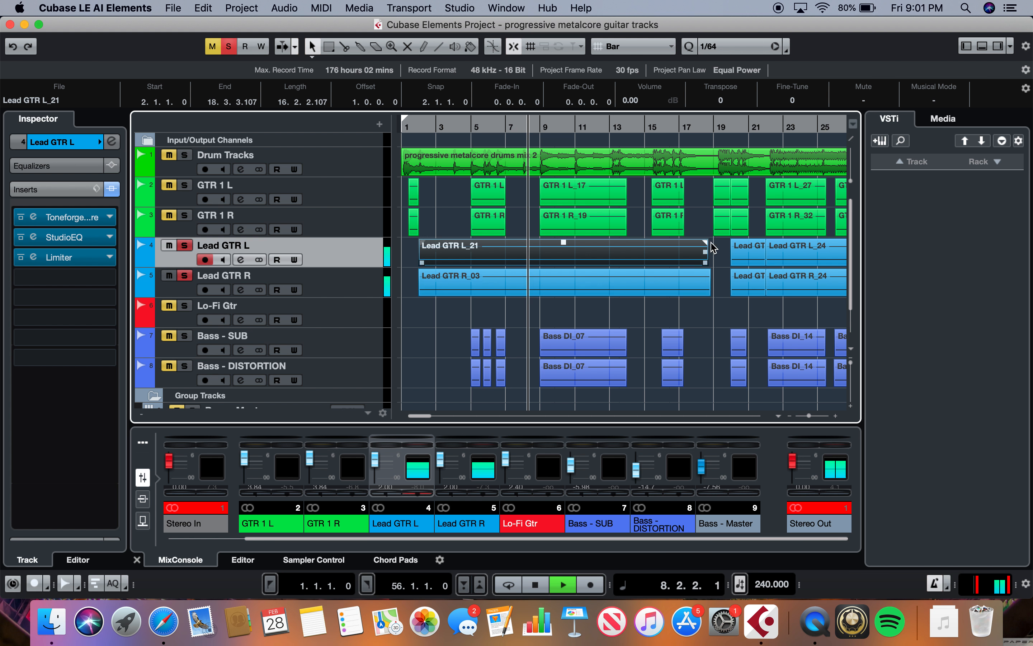
# Audition the lead guitar sections starting at bars 22 and 29, and stop playback
pyautogui.hscroll(10, 678, 201)
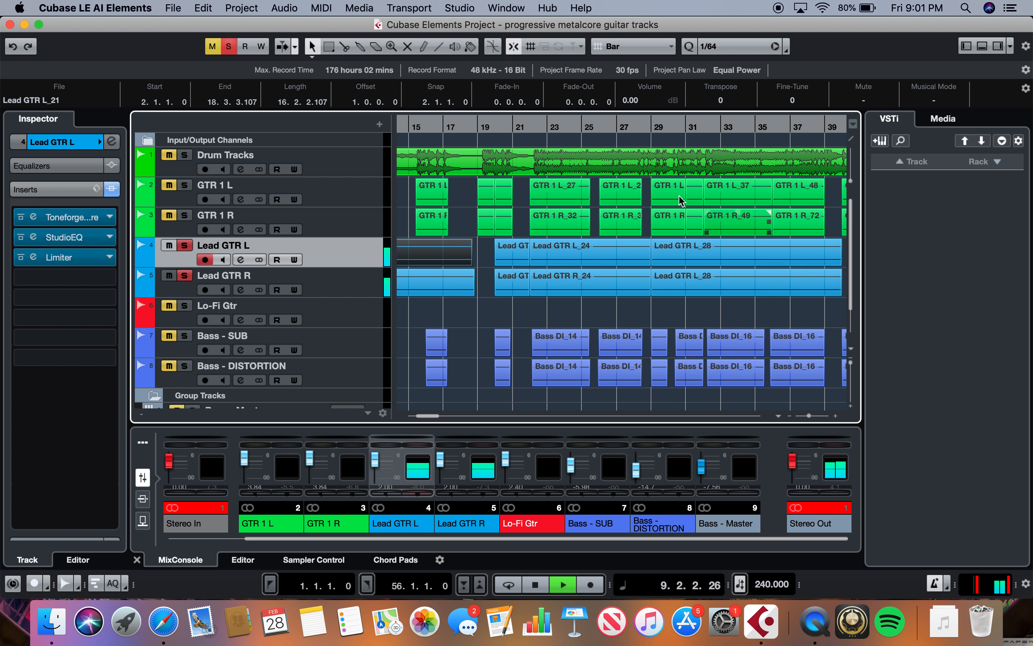
pyautogui.click(518, 128)
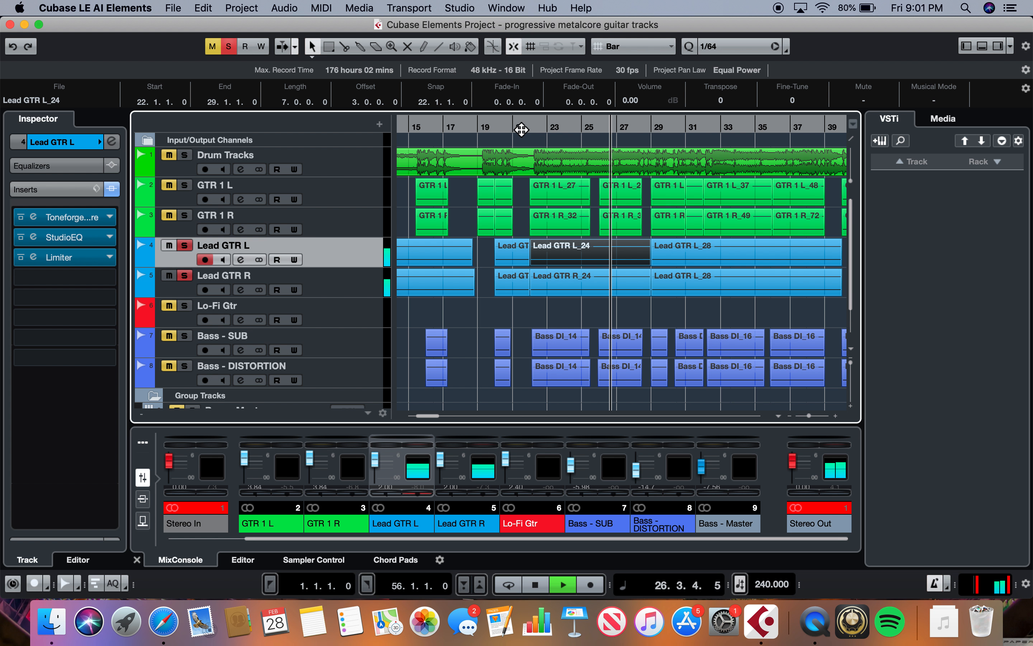
pyautogui.hscroll(2, 682, 143)
pyautogui.hscroll(2, 683, 143)
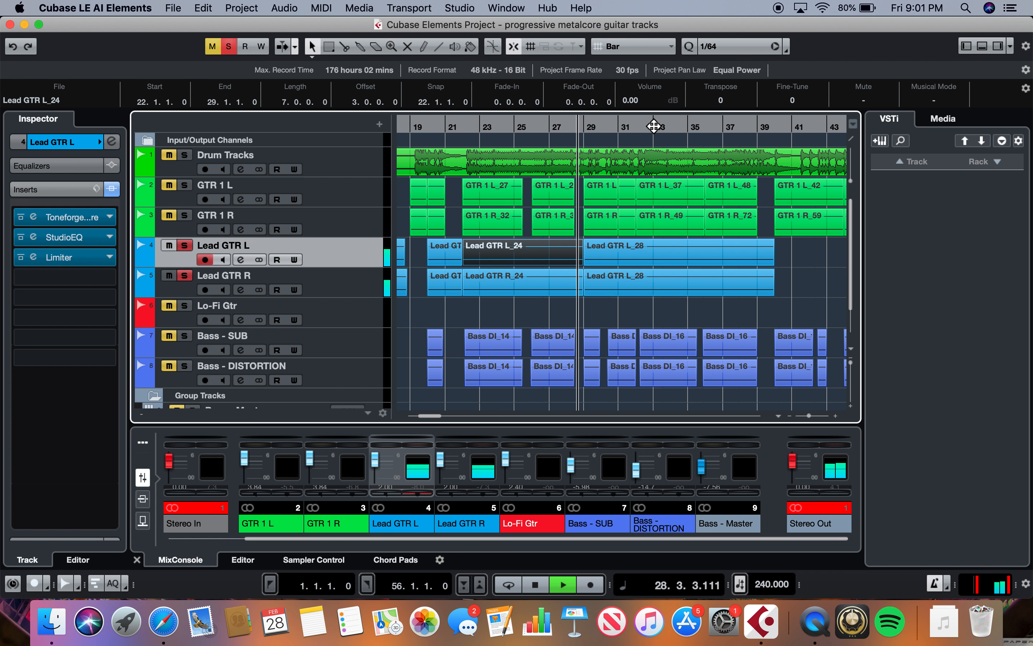
pyautogui.hscroll(15, 631, 162)
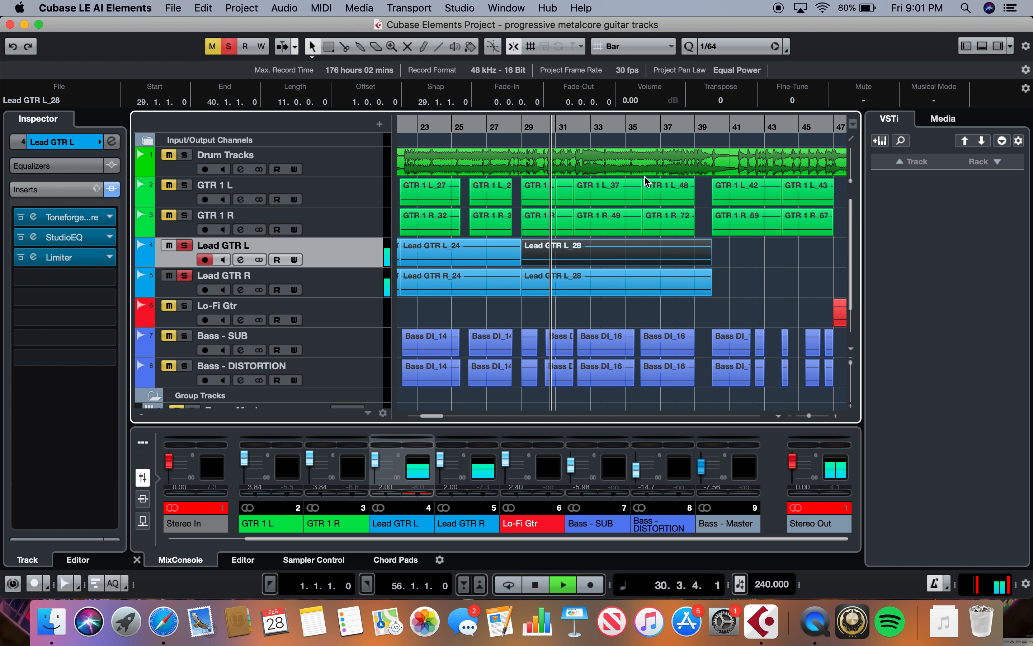
pyautogui.hscroll(-15, 645, 181)
pyautogui.press('space')
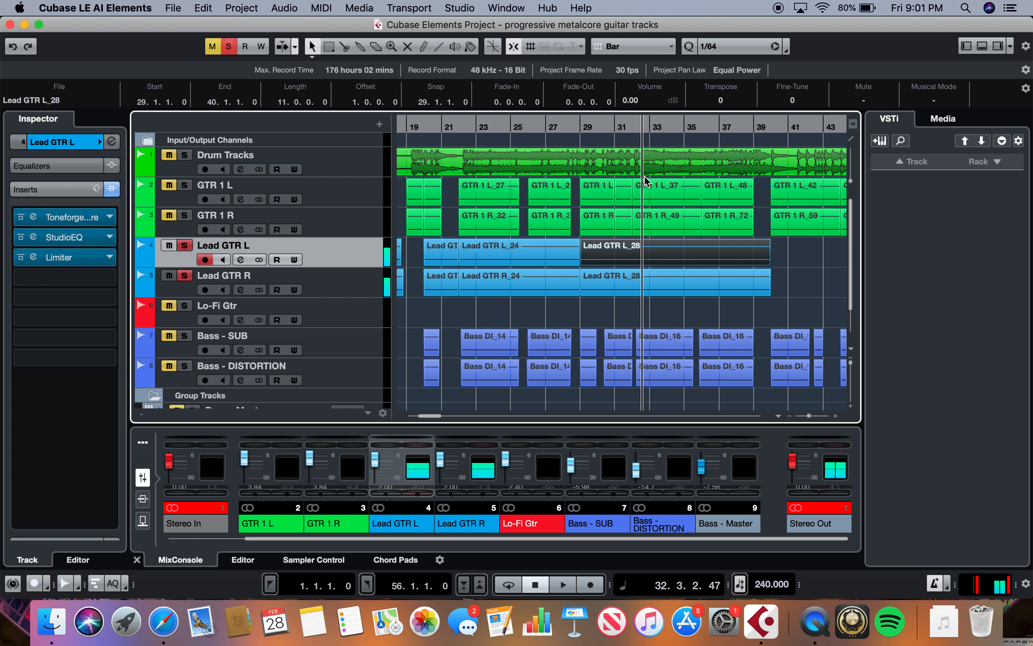
# Set the playback position to bar 2 and open the Toneforge insert on Lead GTR L
pyautogui.hscroll(-15, 542, 314)
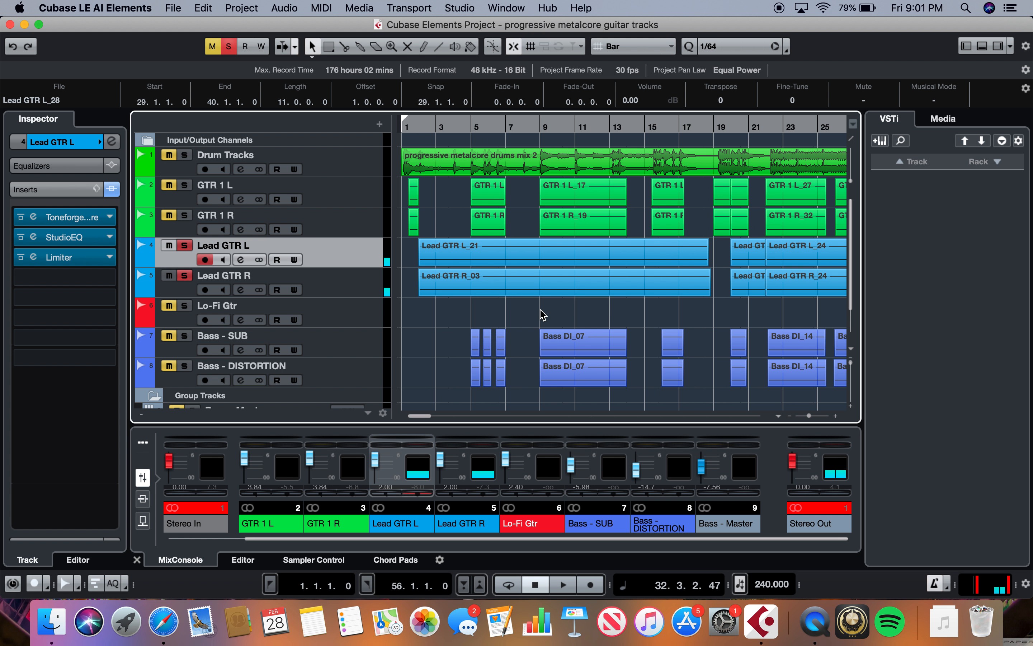
pyautogui.click(420, 130)
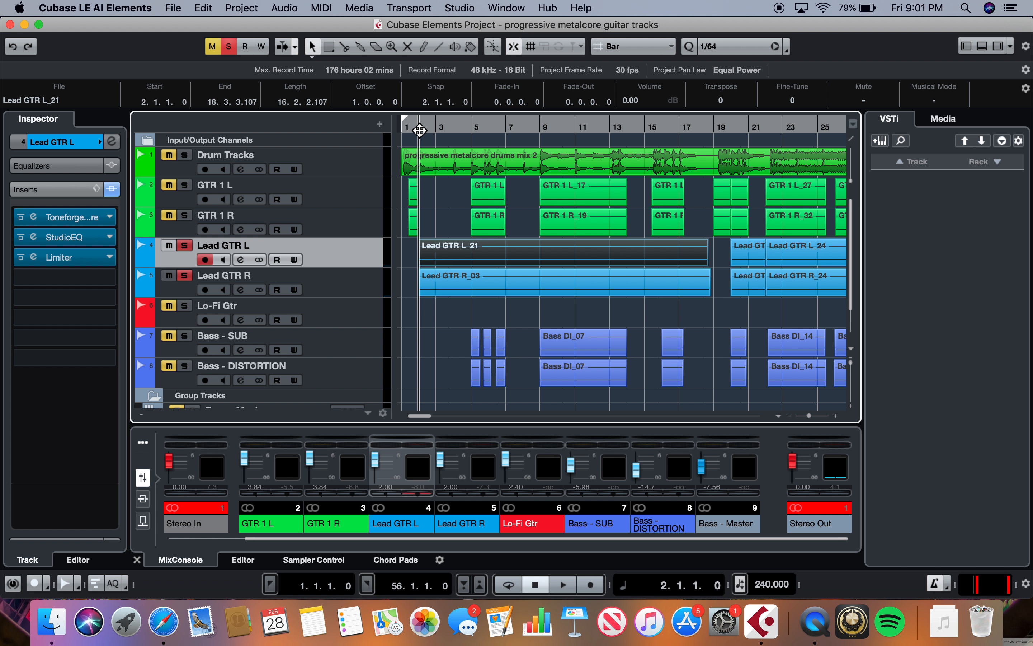
pyautogui.click(72, 218)
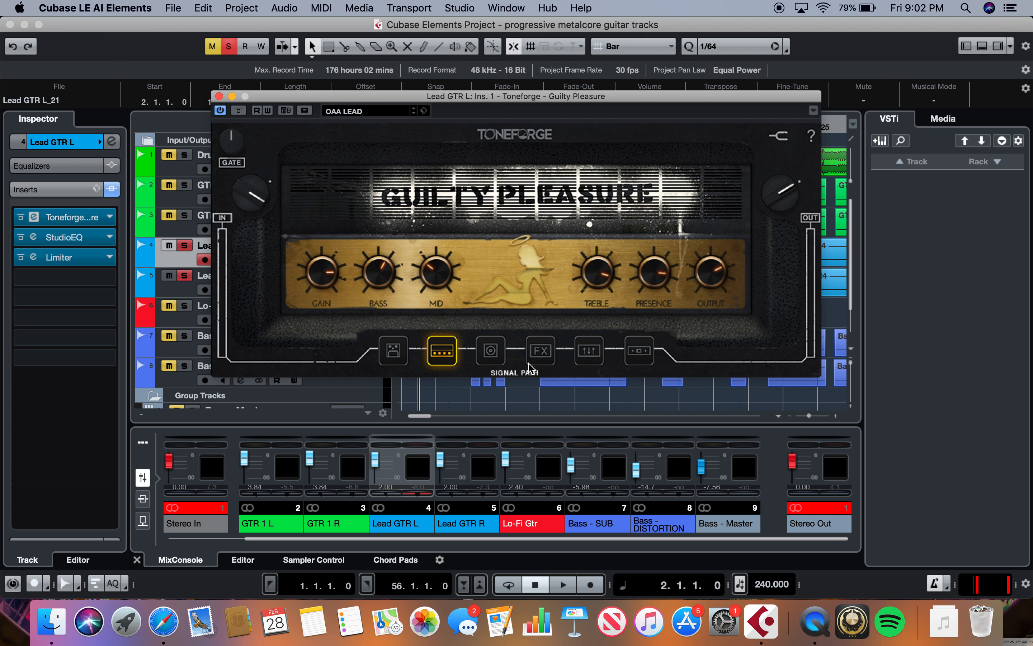
# Inspect the delay pedal among Toneforge's effects and return to the effects overview
pyautogui.click(541, 355)
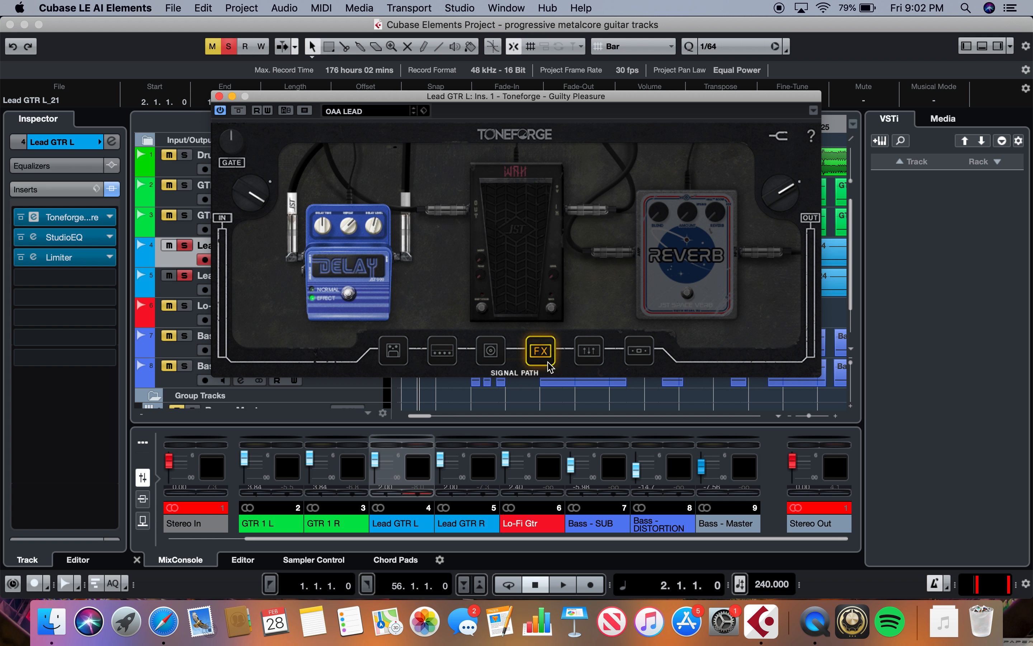
pyautogui.click(367, 290)
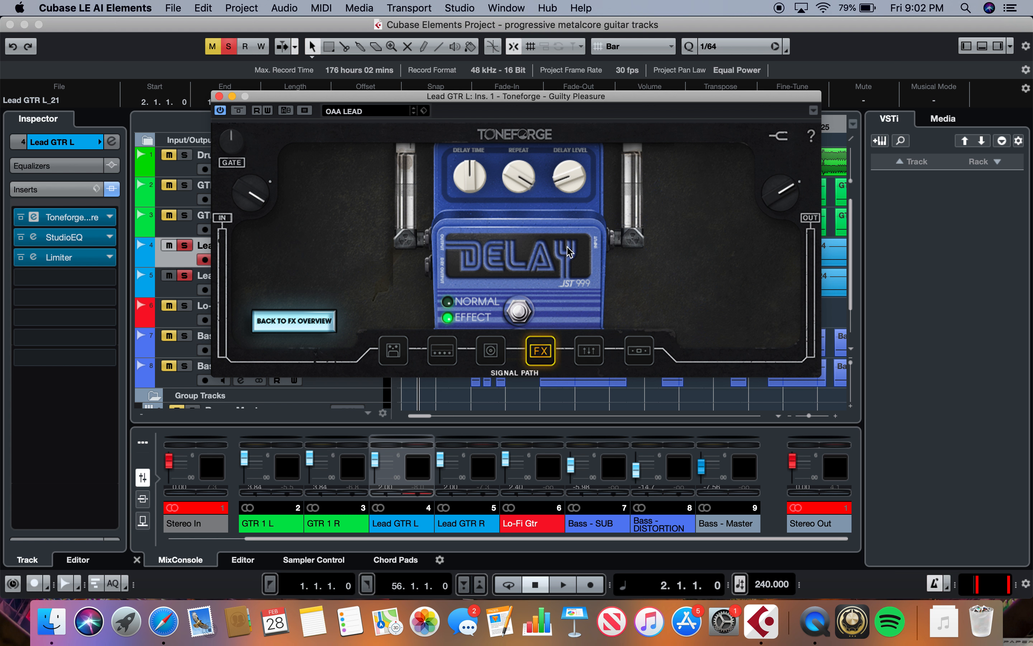
pyautogui.click(301, 323)
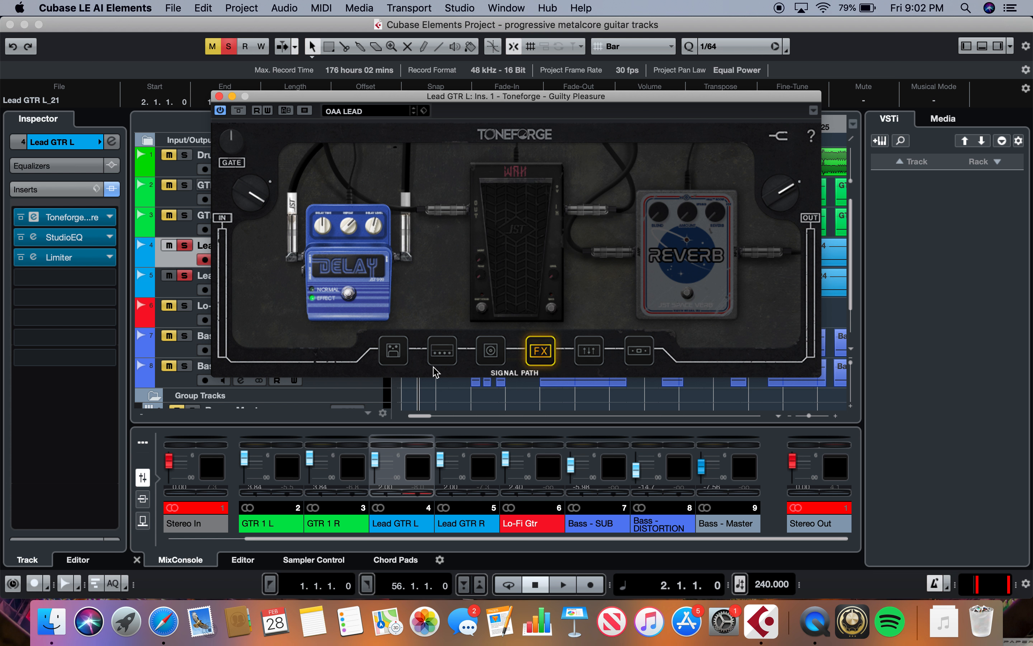
# Bypass StudioEQ and Limiter on Lead GTR L and audition the track with only Toneforge active from bar 2
pyautogui.click(22, 240)
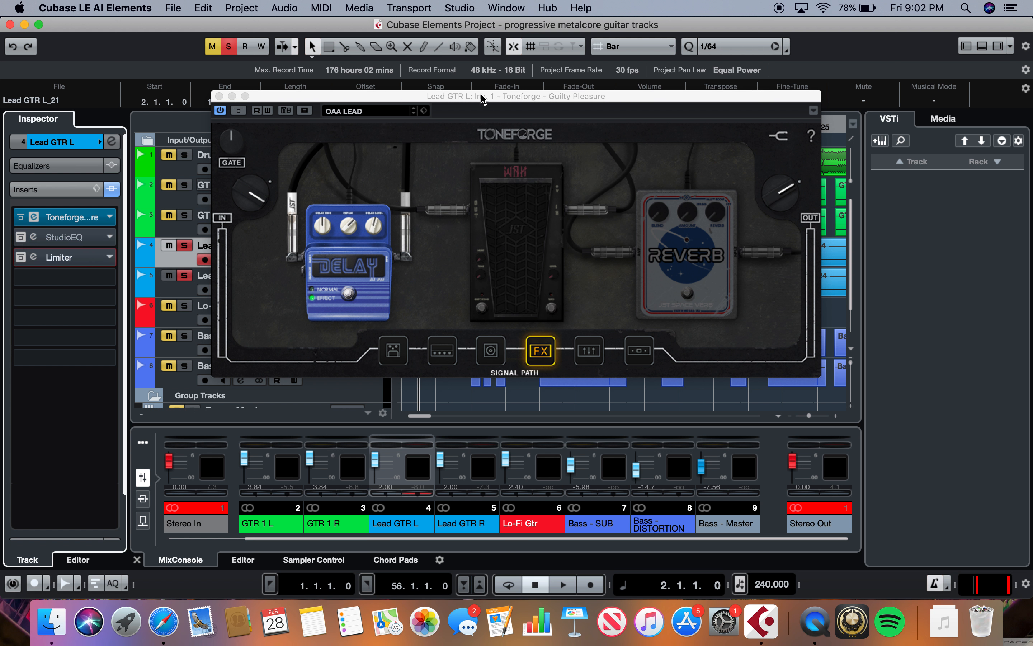
pyautogui.moveTo(481, 99); pyautogui.dragTo(475, 297)
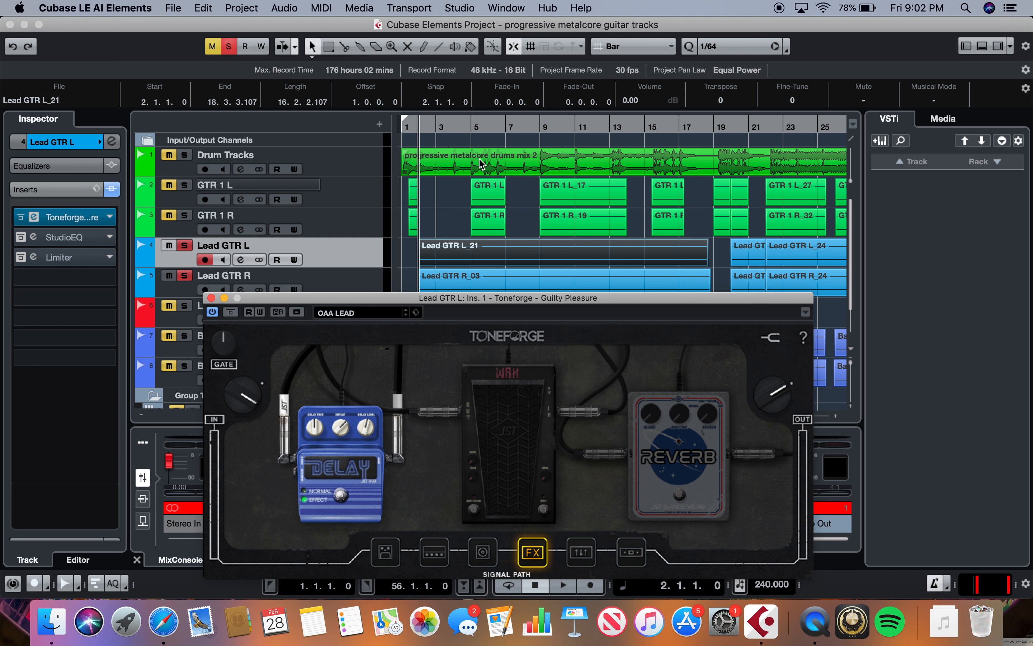
pyautogui.press('space')
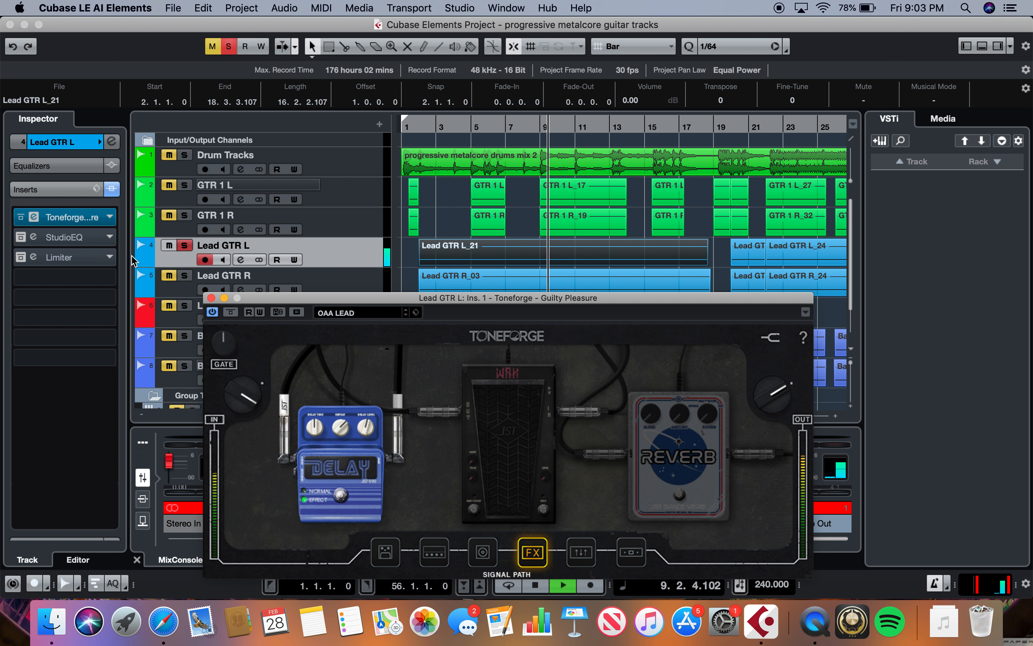
pyautogui.click(210, 298)
pyautogui.press('space')
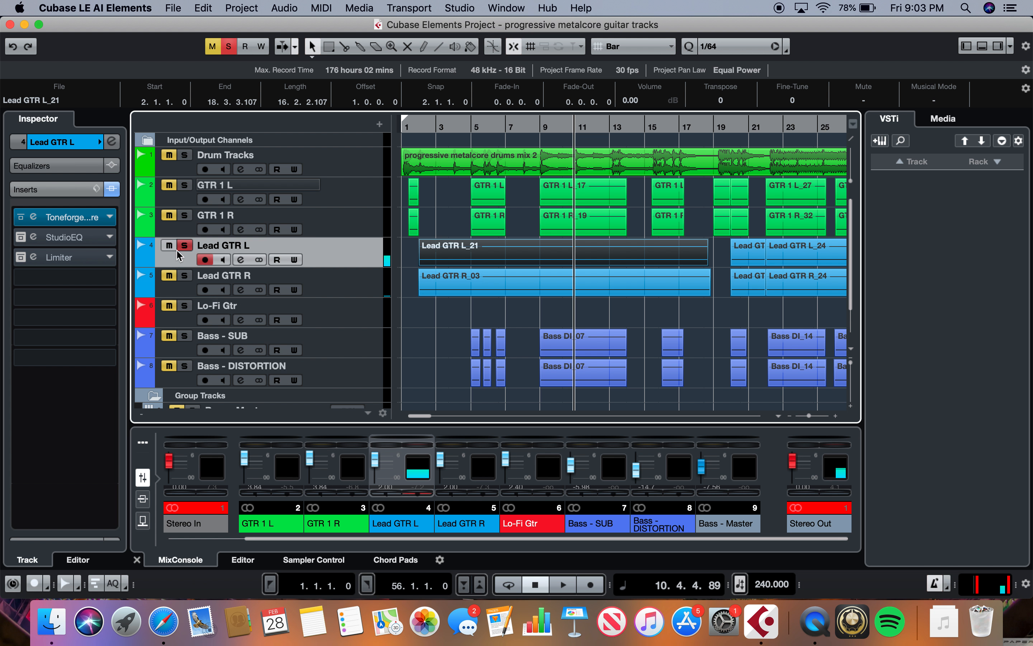
# Return the playback position to bar 2 and open the StudioEQ insert on Lead GTR L
pyautogui.scroll(-2, 258, 316)
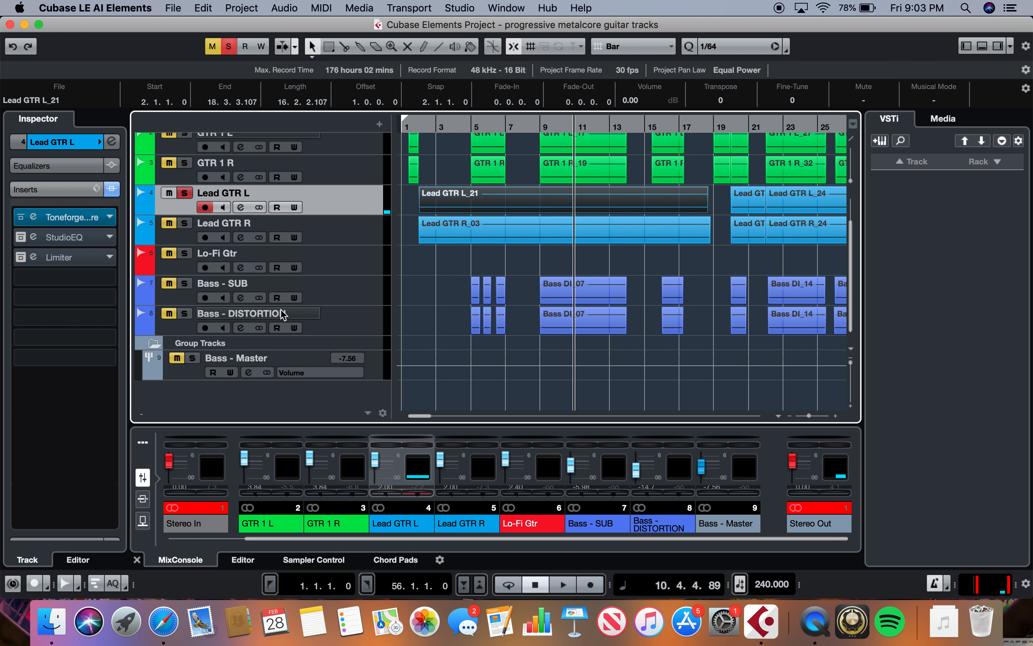
pyautogui.scroll(2, 365, 260)
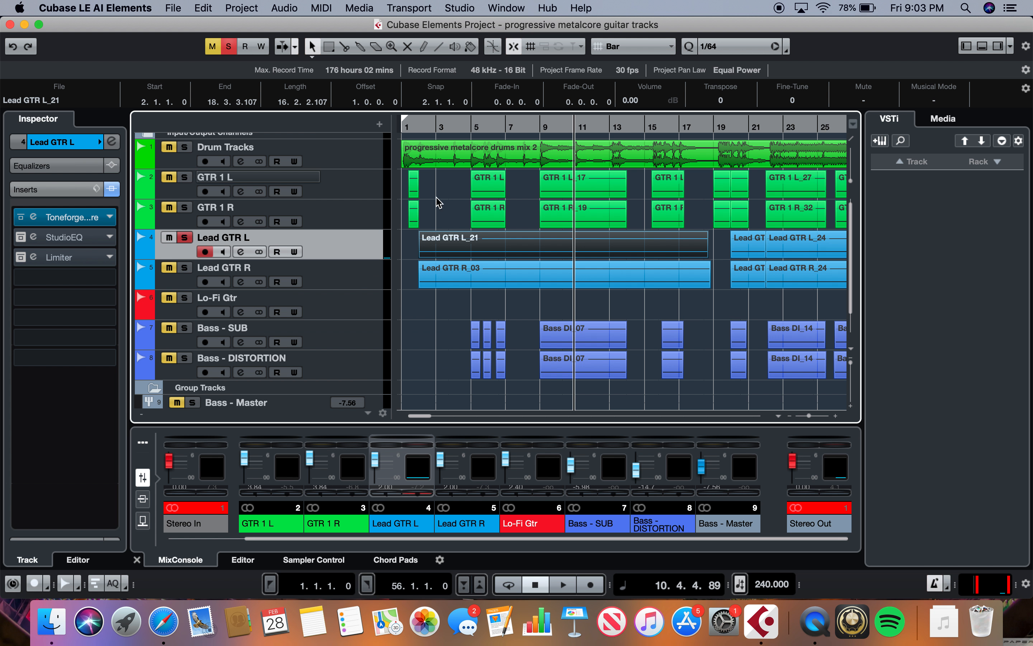
pyautogui.click(414, 127)
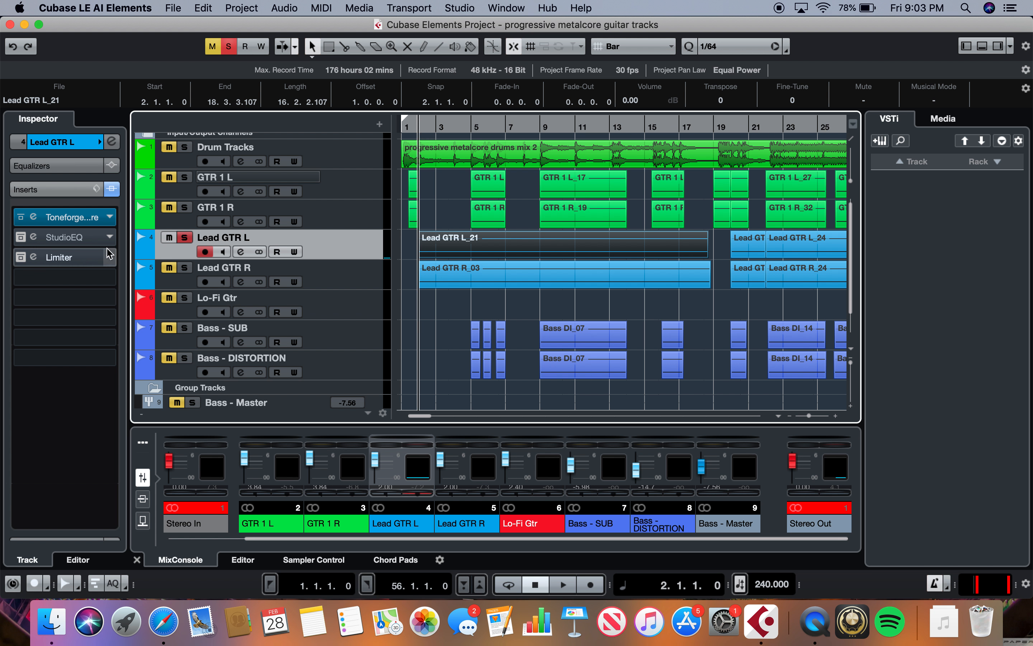
pyautogui.click(90, 242)
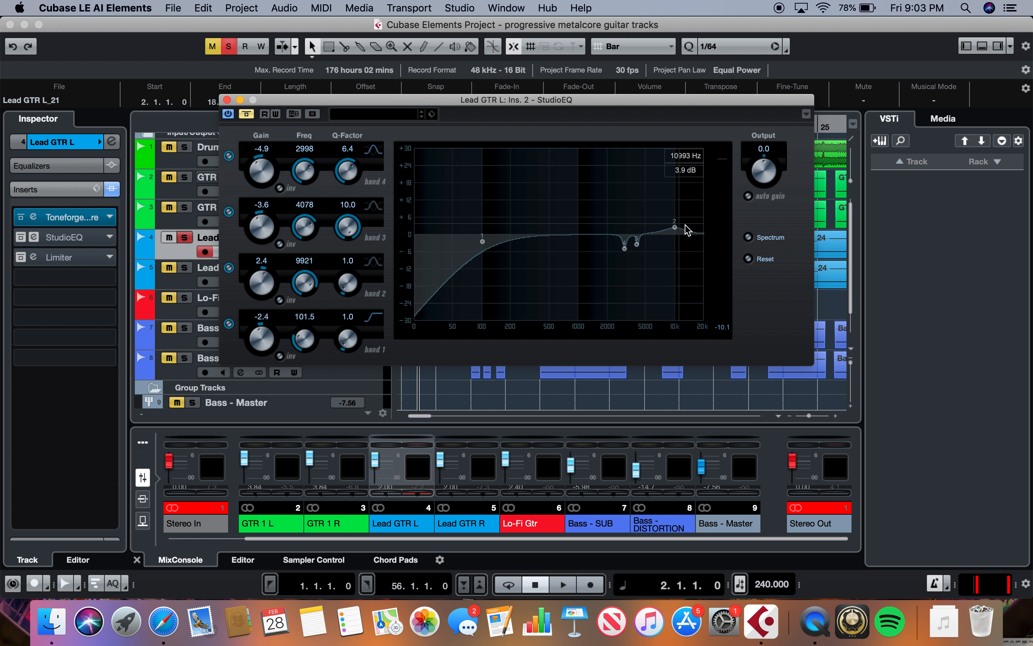
# Turn off StudioEQ's bypass on Lead GTR L during playback, and close its window after stopping
pyautogui.press('space')
pyautogui.click(247, 114)
pyautogui.press('space')
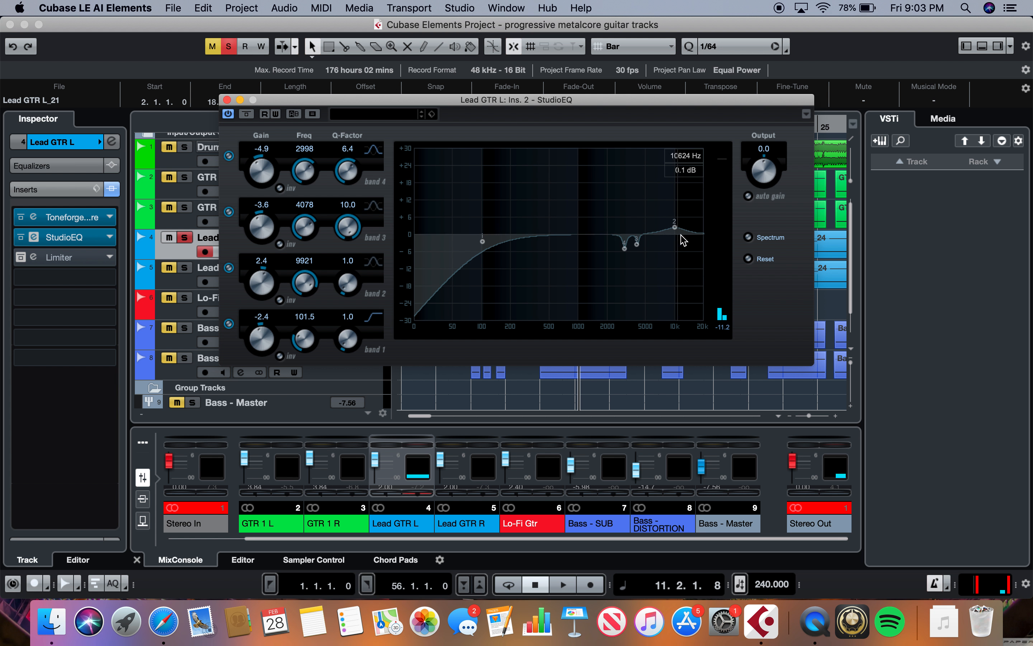
pyautogui.click(227, 99)
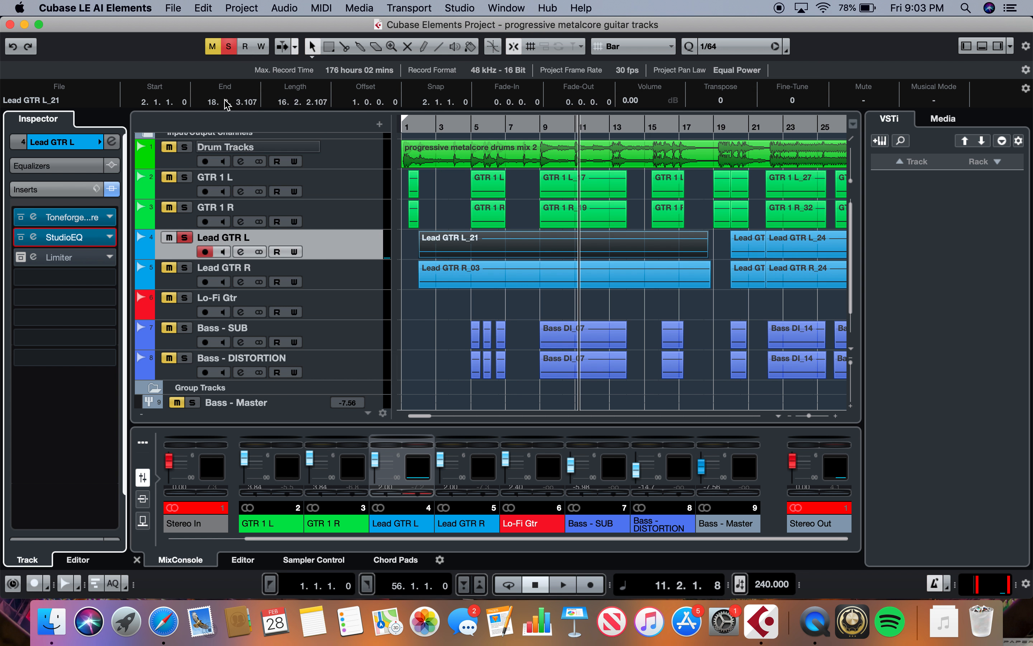
# Open the Limiter insert on Lead GTR L, move its window clear of the timeline and turn off its bypass
pyautogui.click(74, 257)
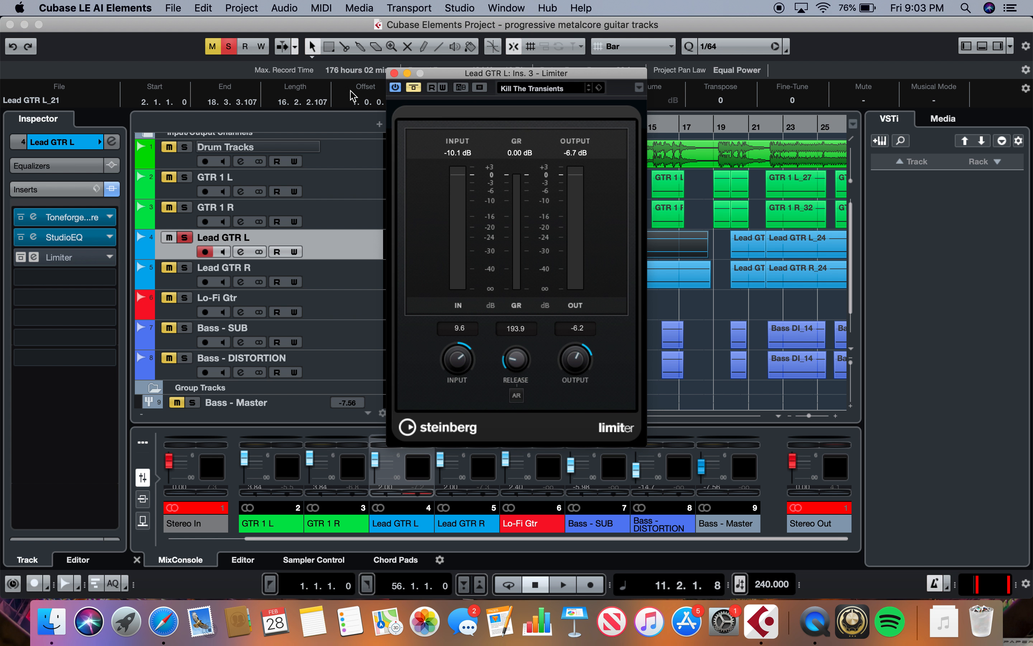
pyautogui.moveTo(503, 76); pyautogui.dragTo(454, 301)
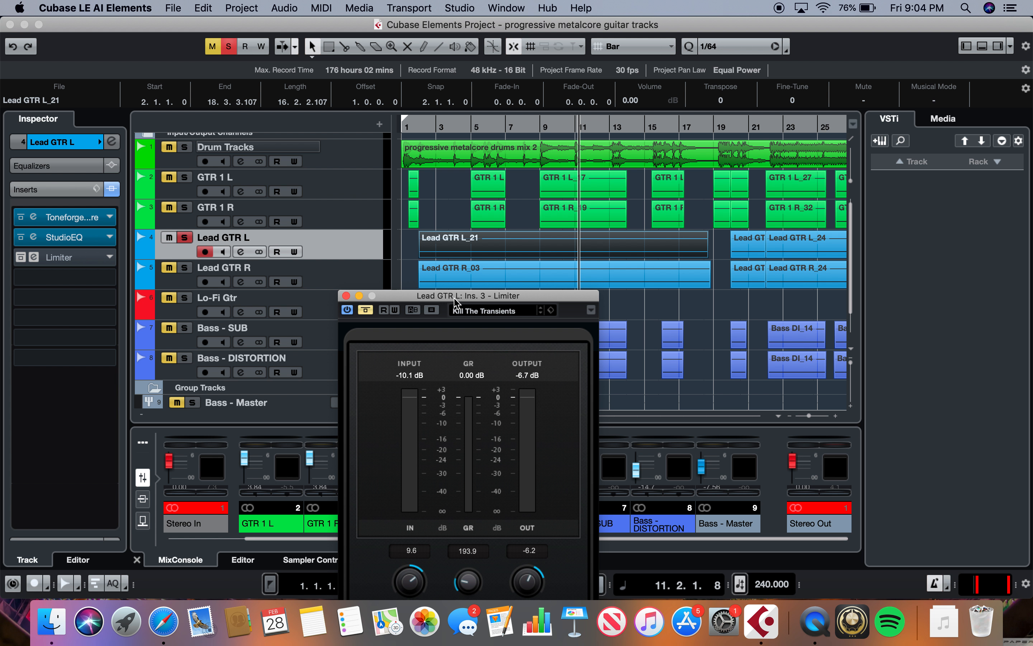
pyautogui.moveTo(420, 299); pyautogui.dragTo(430, 228)
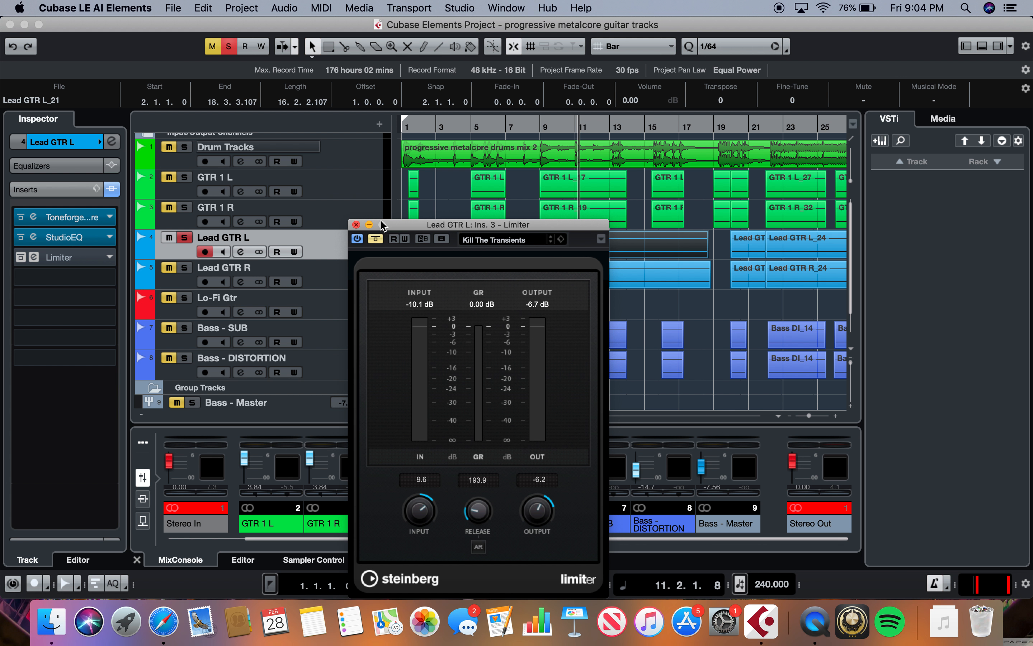
pyautogui.click(377, 239)
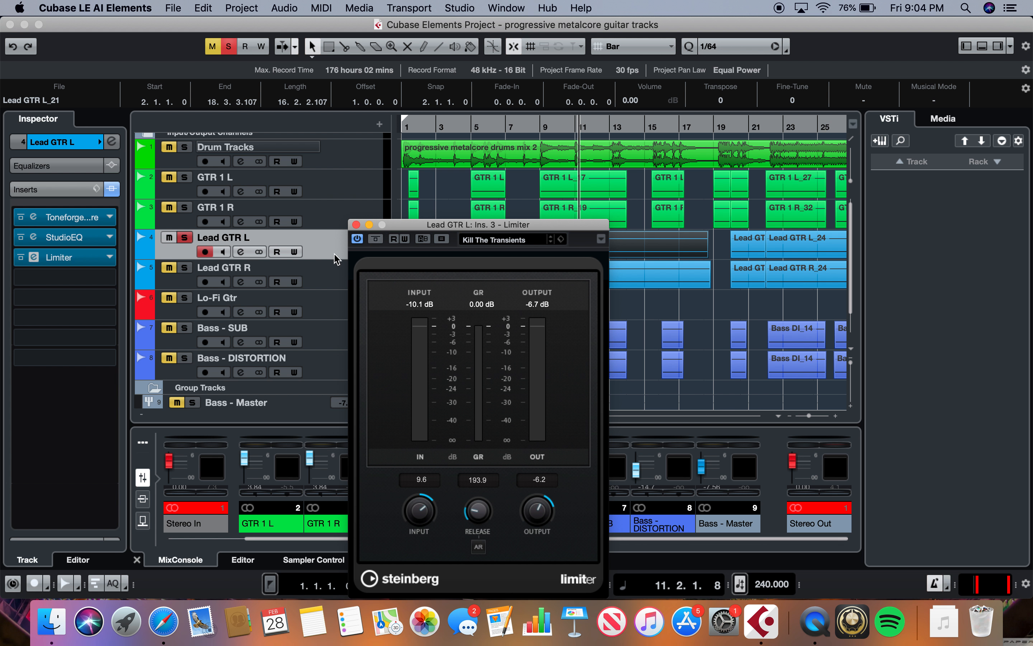
# Compare Lead GTR L with the Limiter switched off and back on during playback, and close its window after stopping
pyautogui.click(357, 239)
pyautogui.click(357, 240)
pyautogui.press('space')
pyautogui.click(356, 225)
# Solo Lead GTR R, both GTR 1 tracks, Drum Tracks, Lo-Fi Gtr and both bass tracks alongside Lead GTR L
pyautogui.click(184, 268)
pyautogui.scroll(1, 489, 319)
pyautogui.hscroll(15, 489, 318)
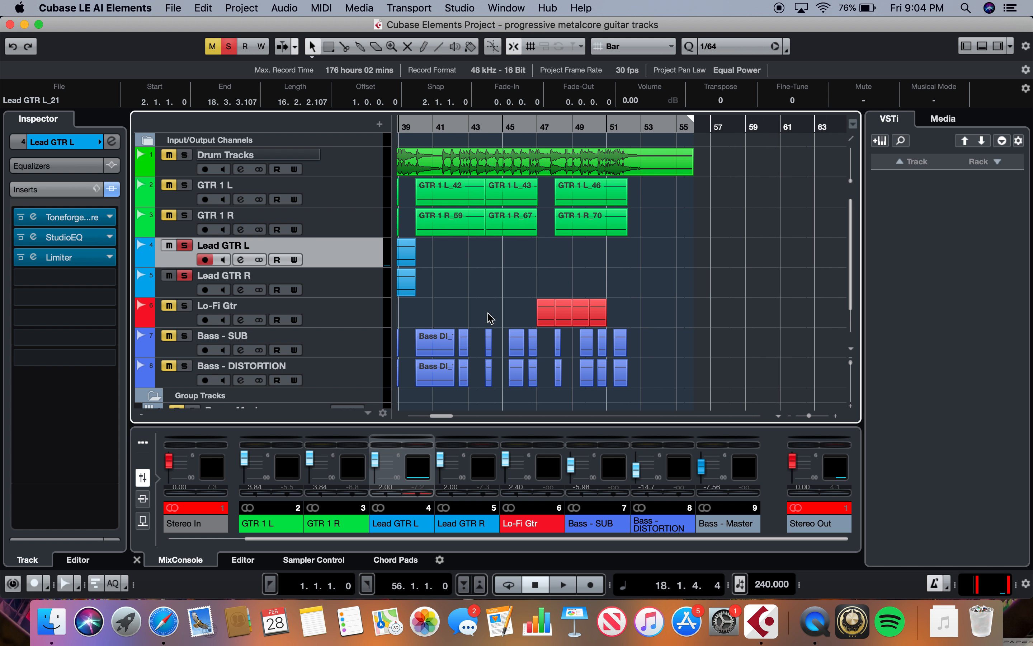
pyautogui.click(538, 127)
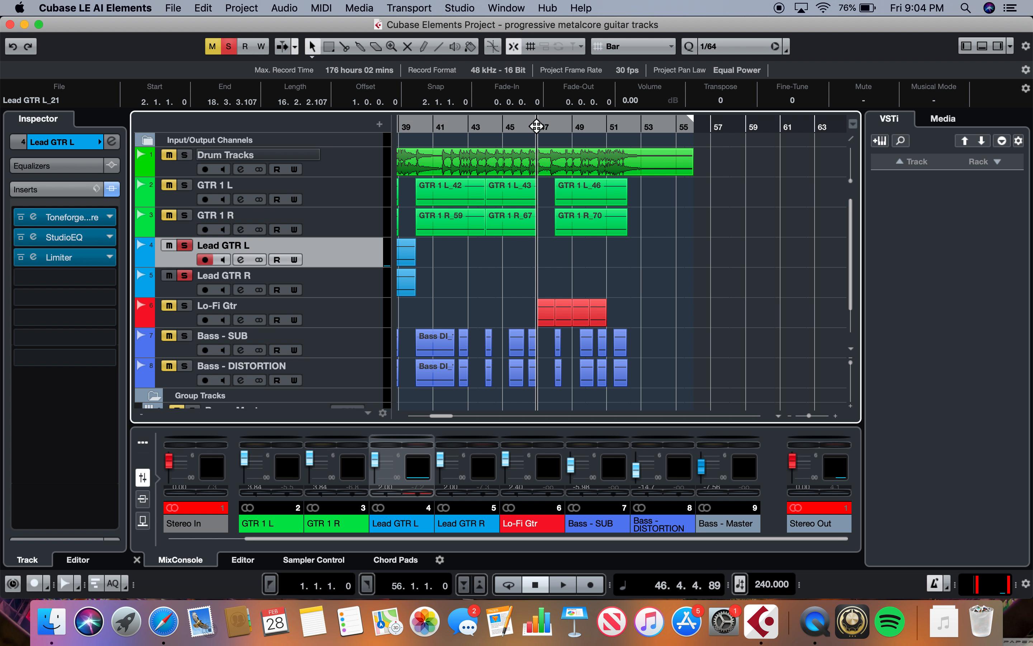
pyautogui.click(184, 215)
pyautogui.click(185, 185)
pyautogui.click(185, 155)
pyautogui.click(184, 305)
pyautogui.click(184, 336)
pyautogui.click(184, 365)
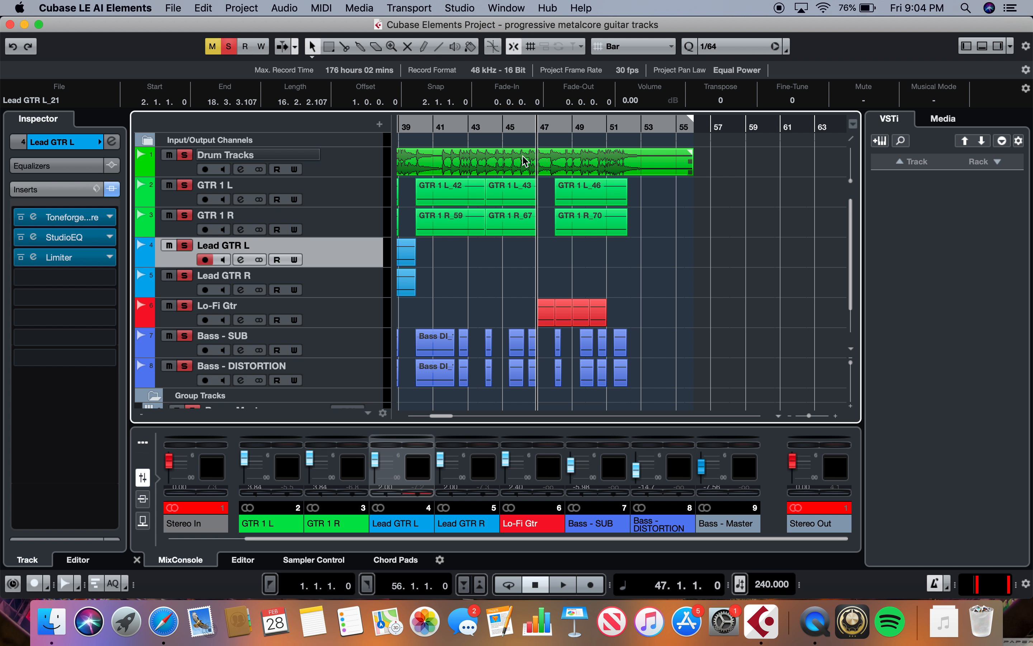
# Audition the full mix from bar 40 through the Lo-Fi Gtr section, and return the playback position to bar 40
pyautogui.click(406, 252)
pyautogui.click(421, 128)
pyautogui.press('space')
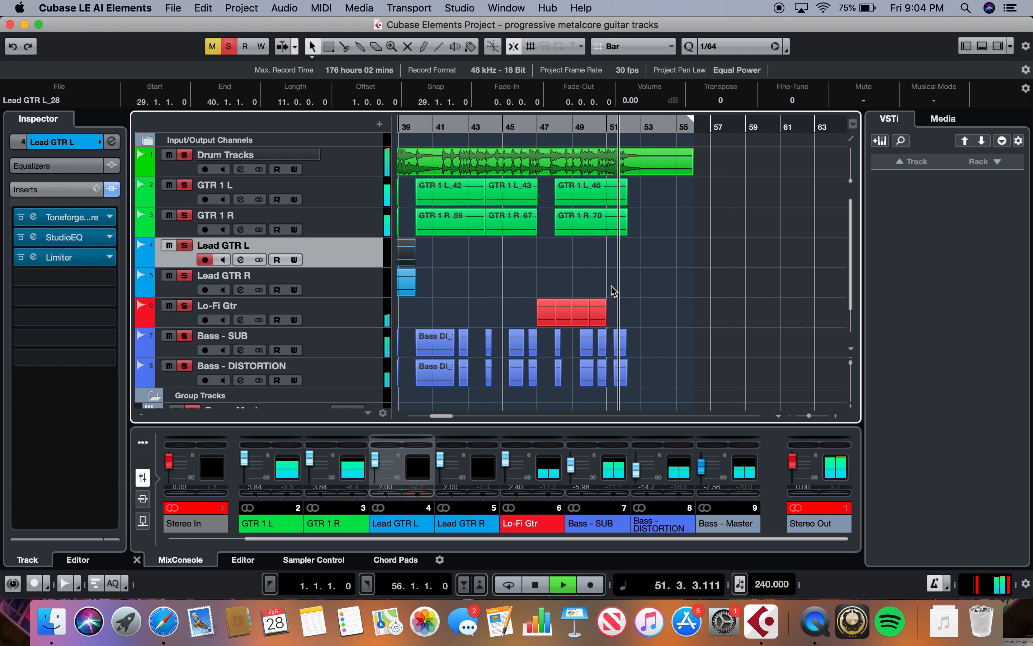
pyautogui.press('space')
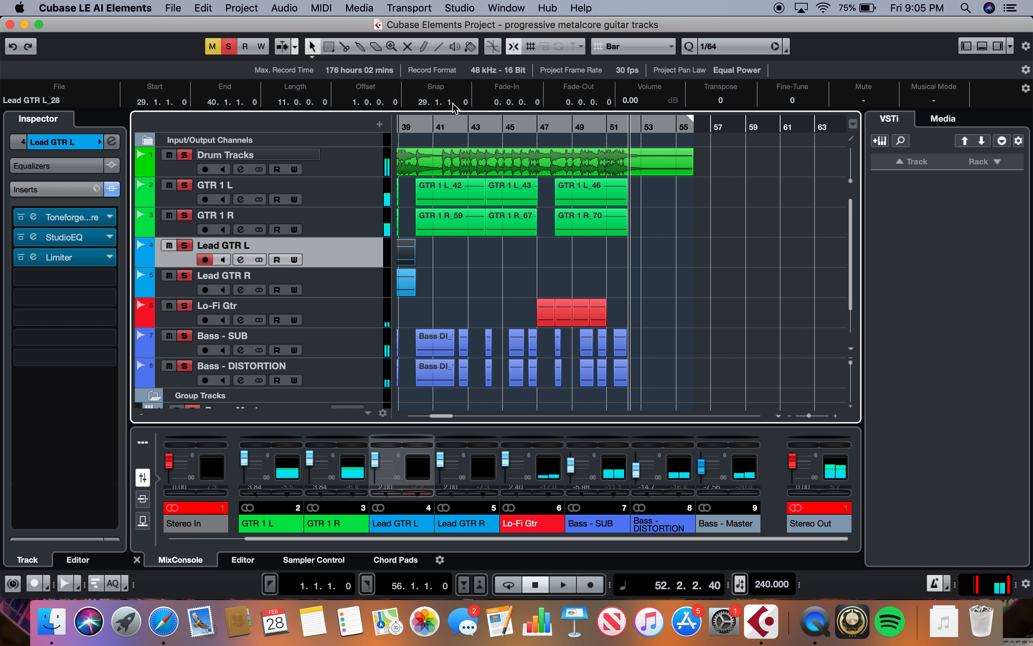
pyautogui.click(414, 127)
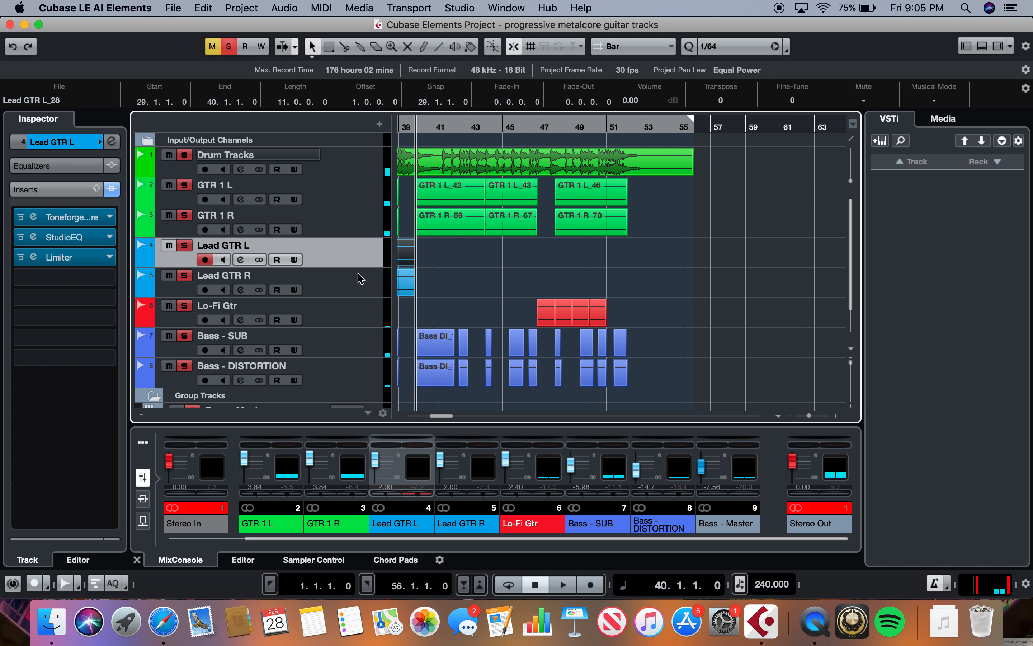
# Remove the solo from the drums, rhythm guitars, lead guitars and both bass tracks, leaving only Lo-Fi Gtr soloed
pyautogui.moveTo(184, 305); pyautogui.dragTo(184, 154)
pyautogui.press('space')
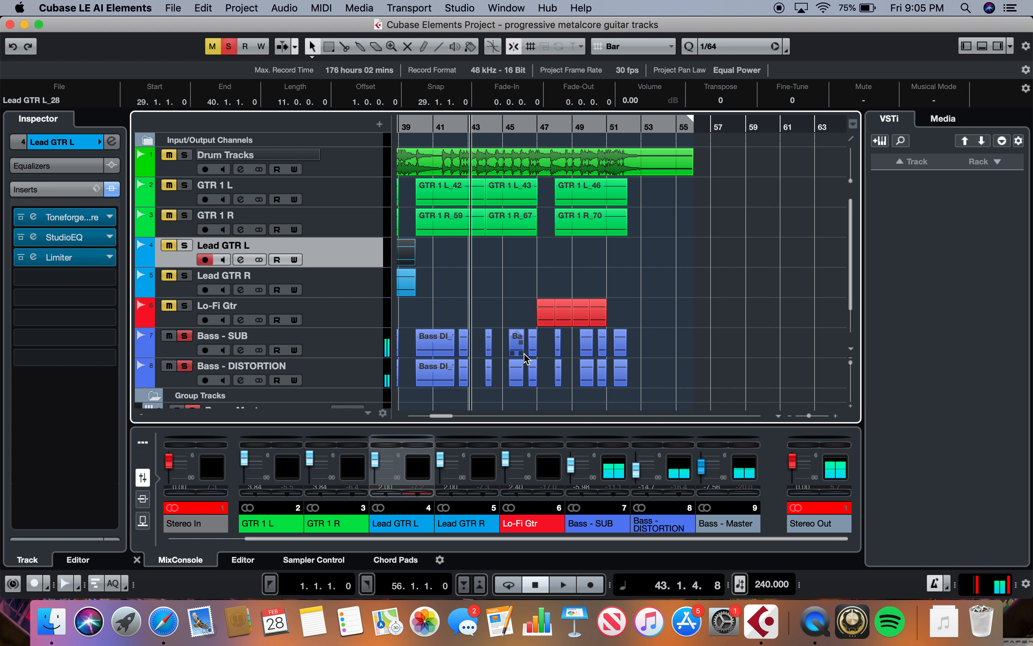
pyautogui.click(184, 305)
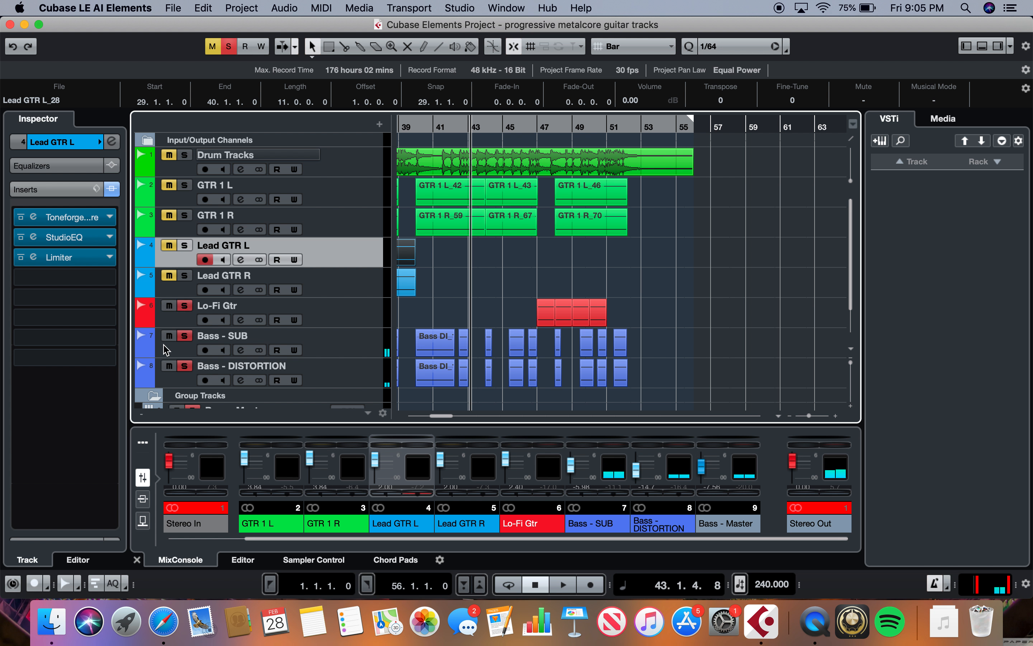
pyautogui.click(184, 336)
pyautogui.click(184, 366)
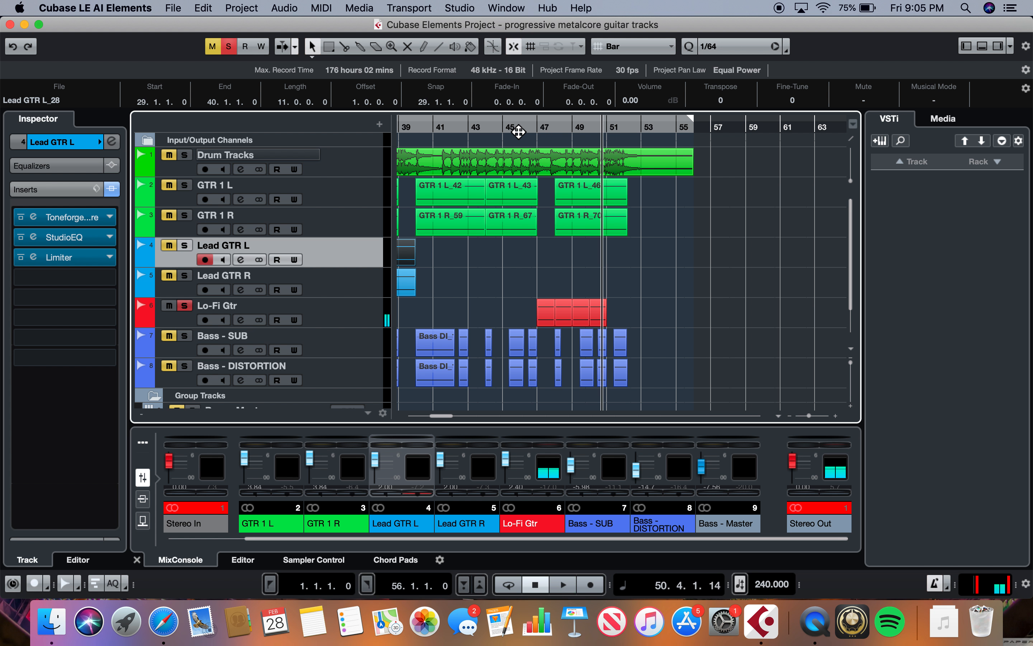
# Return the playback position to bar 47 and inspect the MonoToStereo and Toneforge inserts on Lo-Fi Gtr
pyautogui.click(534, 128)
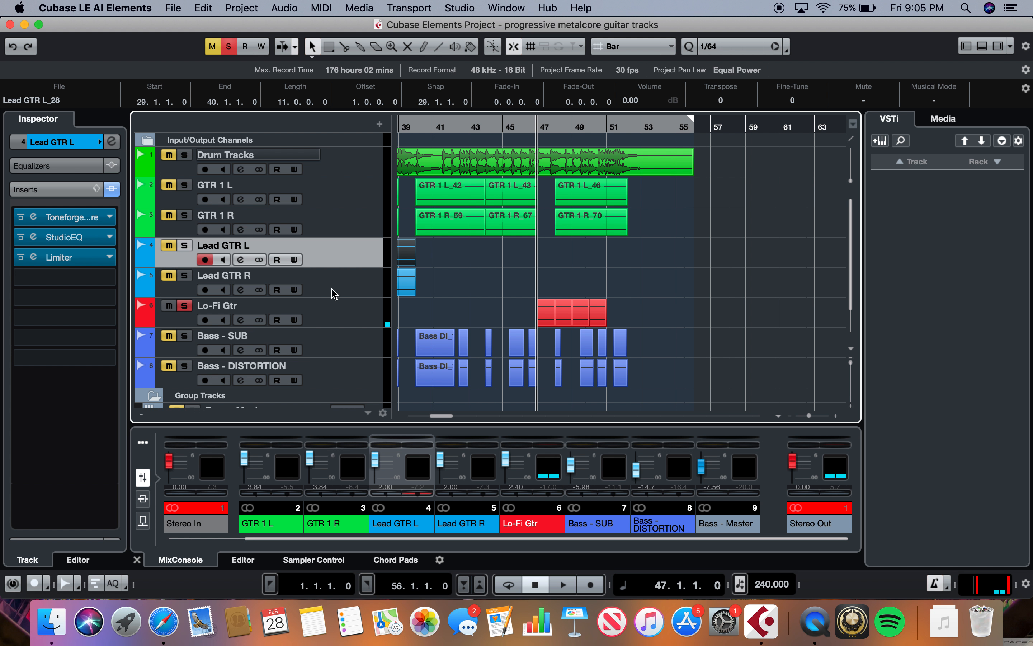
pyautogui.click(337, 327)
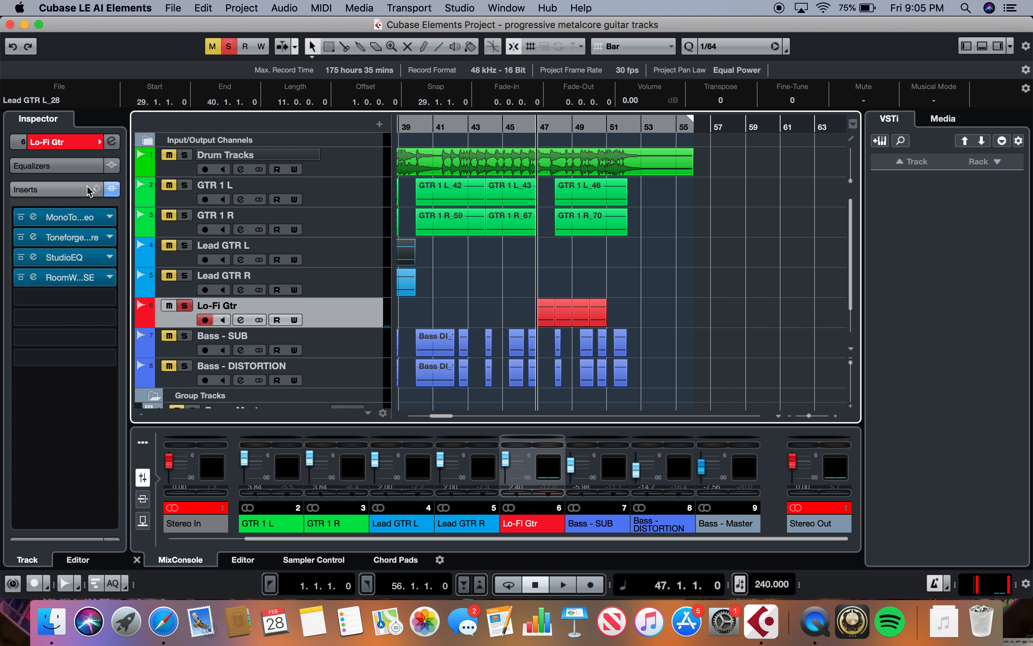
pyautogui.click(86, 218)
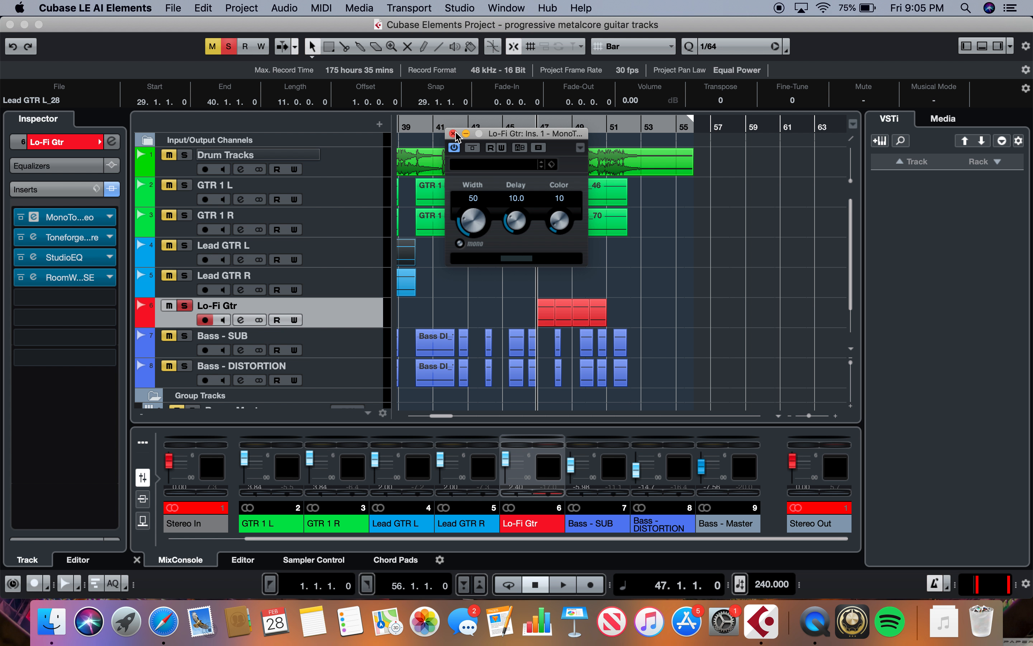
pyautogui.click(452, 134)
pyautogui.click(33, 237)
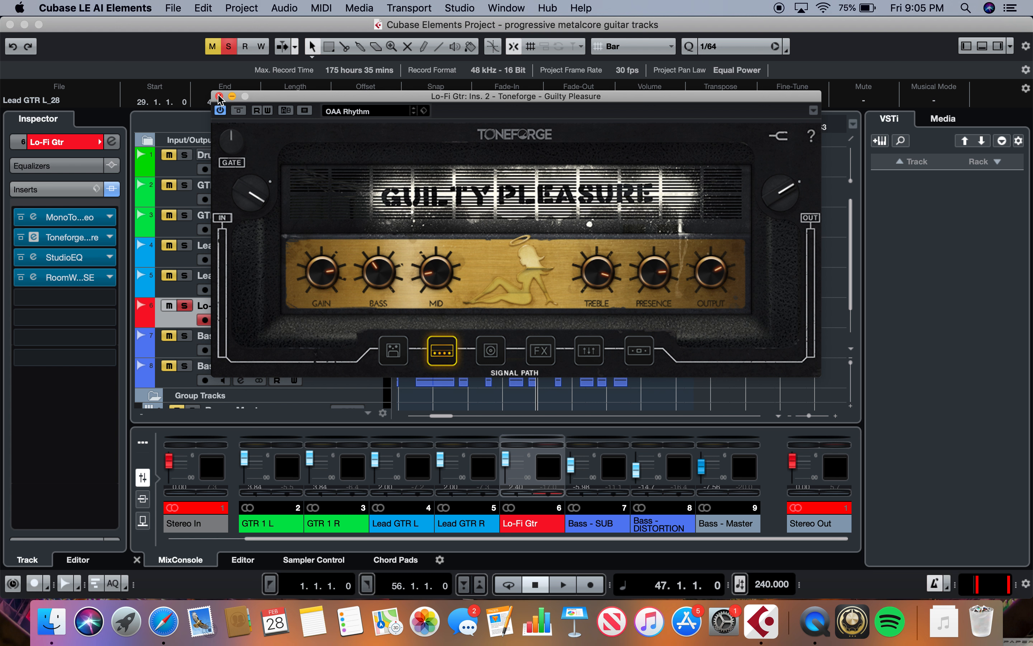
pyautogui.click(215, 95)
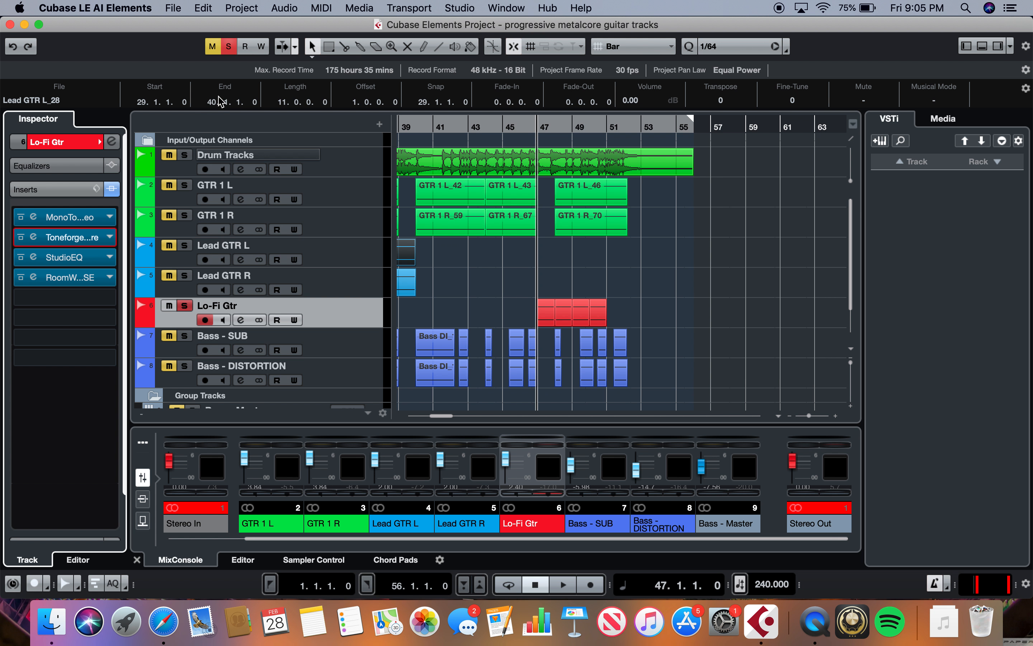
# Audition Lo-Fi Gtr with RoomWorks SE bypassed while viewing its StudioEQ settings, and close the StudioEQ window
pyautogui.doubleClick(89, 260)
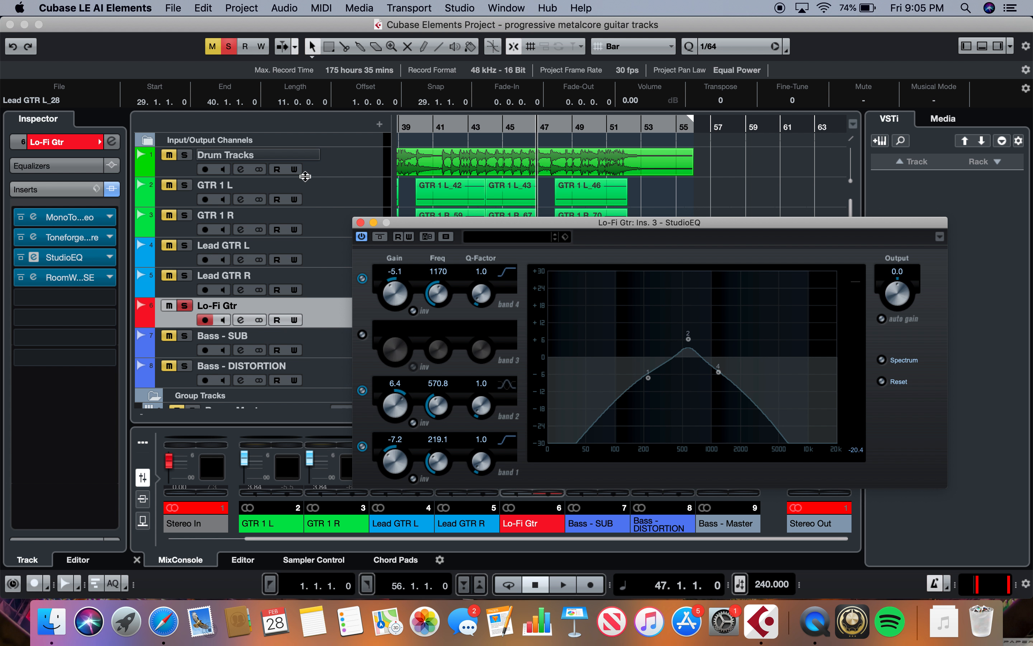
pyautogui.click(20, 278)
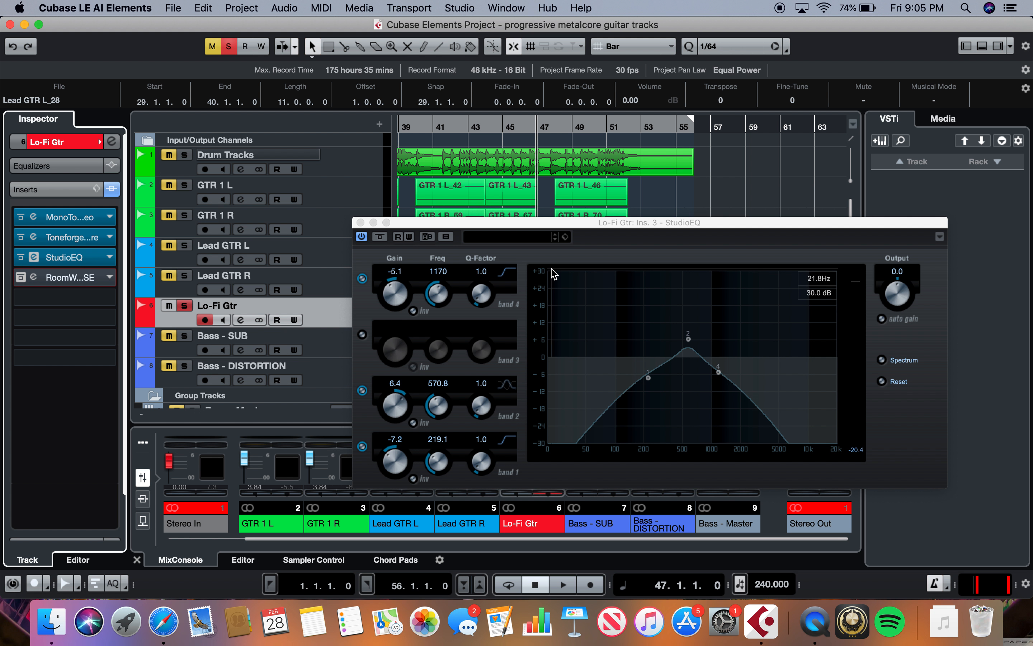
pyautogui.press('space')
pyautogui.moveTo(517, 224); pyautogui.dragTo(509, 236)
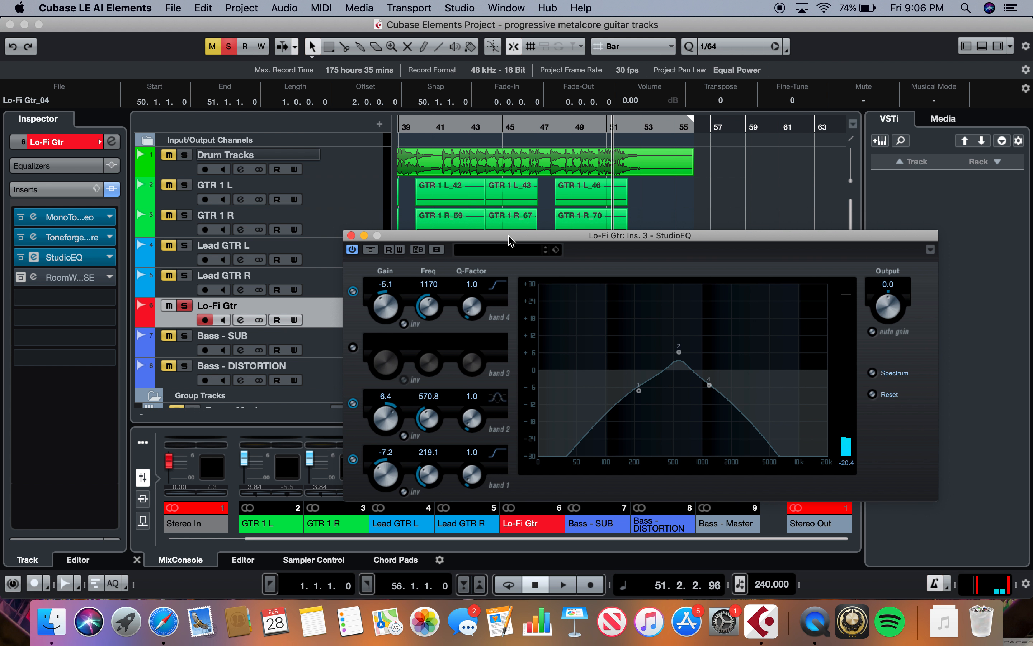
pyautogui.click(549, 127)
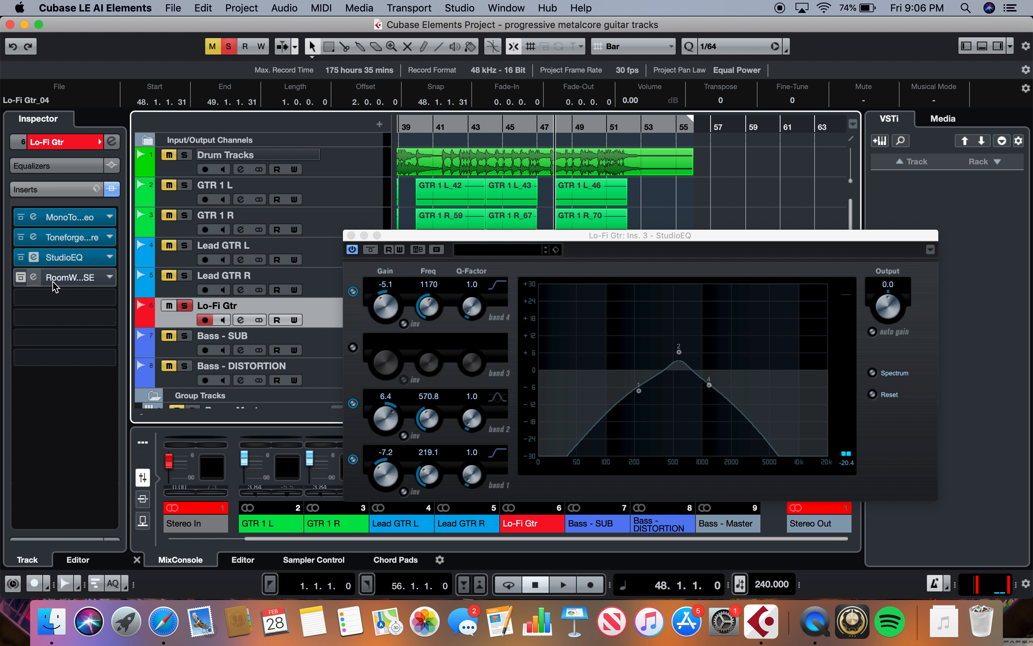
pyautogui.click(351, 235)
# Turn off RoomWorks SE's bypass on Lo-Fi Gtr, open its window and set the playback position to bar 47
pyautogui.click(21, 277)
pyautogui.click(33, 277)
pyautogui.click(546, 313)
pyautogui.click(529, 127)
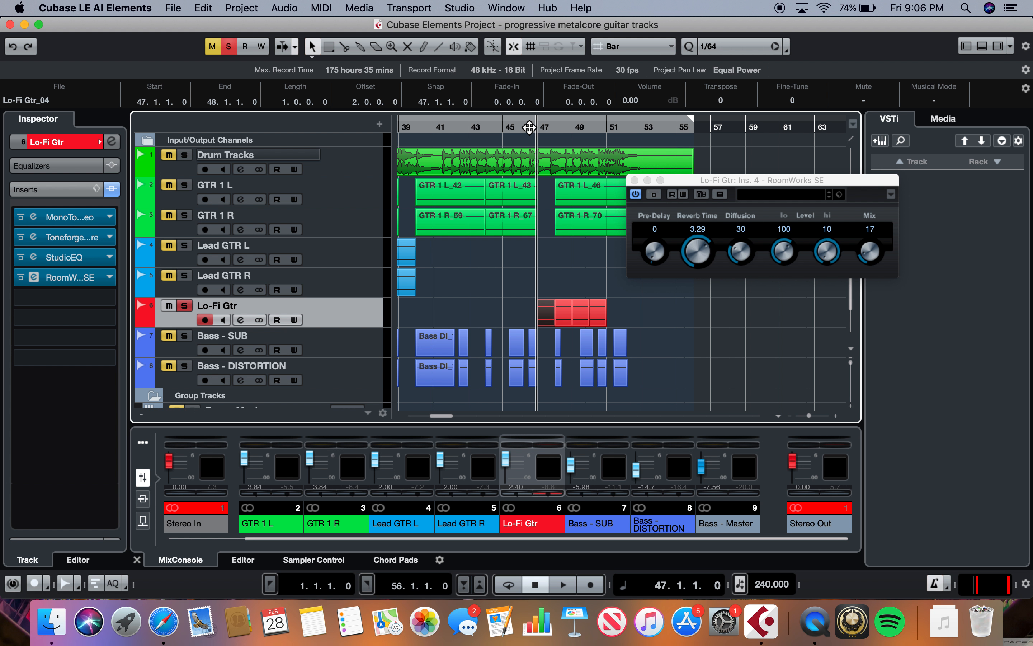
# Play Lo-Fi Gtr from bar 47 while switching RoomWorks SE off and back on, and close its window after stopping
pyautogui.press('space')
pyautogui.click(635, 194)
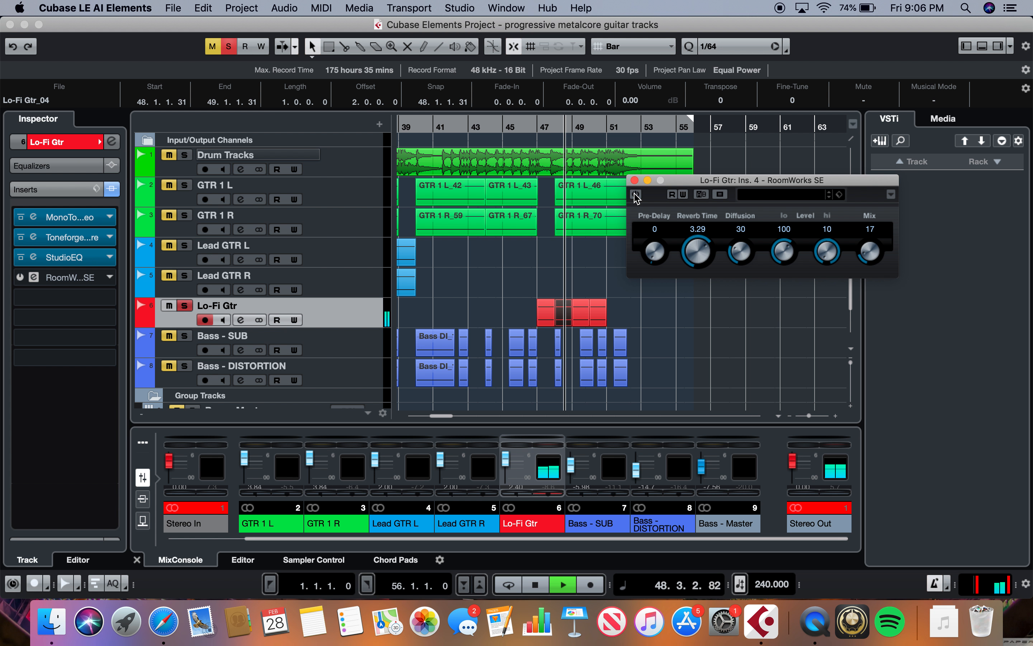
pyautogui.click(636, 195)
pyautogui.press('space')
pyautogui.click(635, 180)
# Solo both lead guitars, both GTR 1 tracks, Drum Tracks and both bass tracks alongside Lo-Fi Gtr
pyautogui.hscroll(-15, 555, 277)
pyautogui.click(184, 275)
pyautogui.click(185, 245)
pyautogui.click(183, 217)
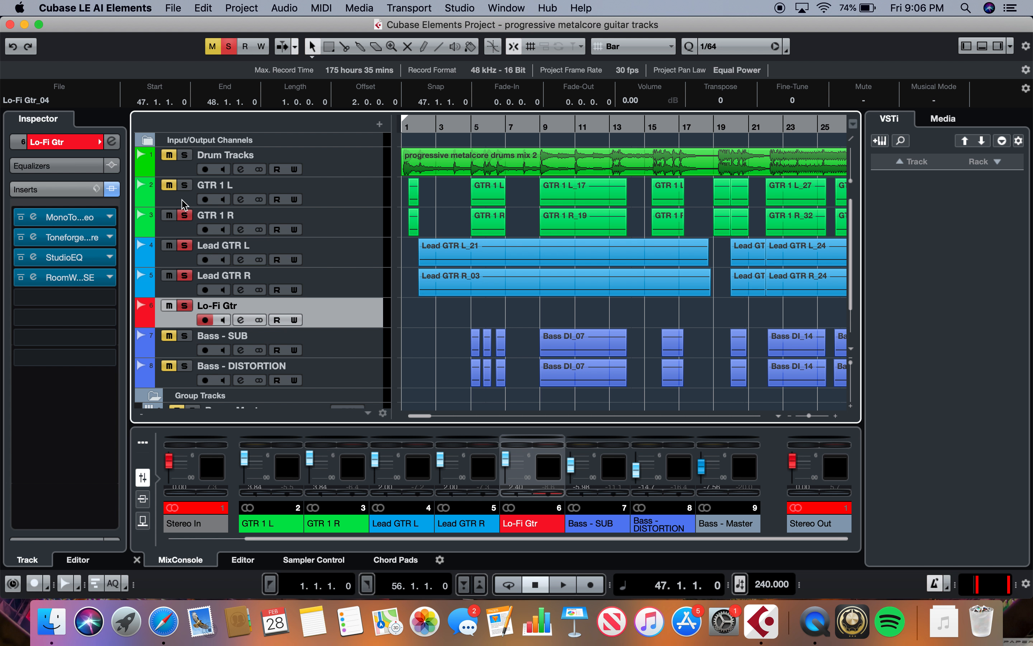
pyautogui.click(182, 184)
pyautogui.click(184, 151)
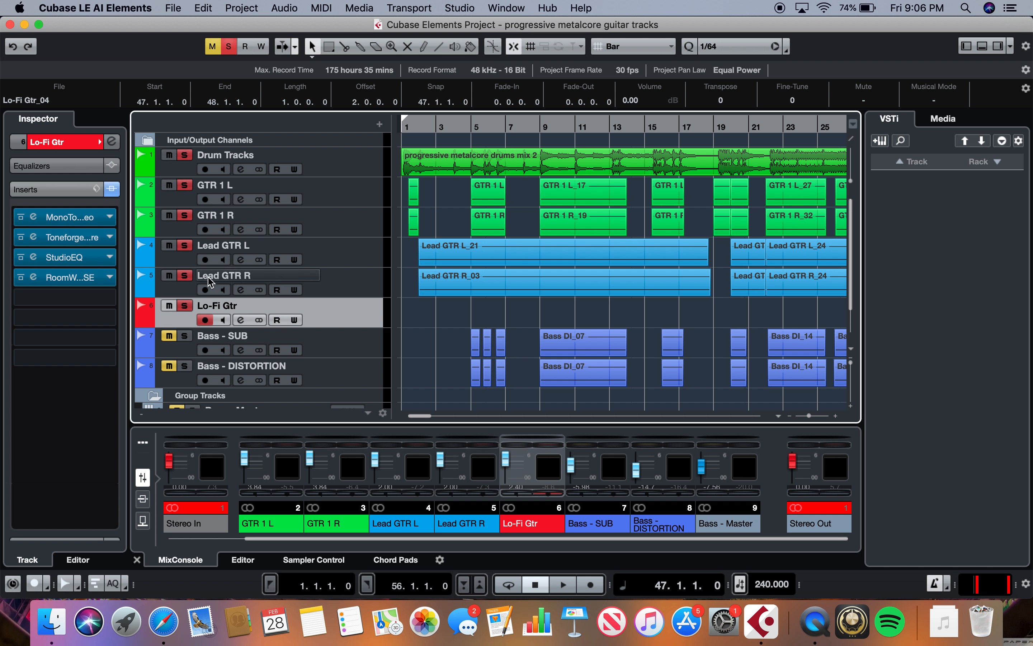
pyautogui.click(185, 336)
pyautogui.click(185, 366)
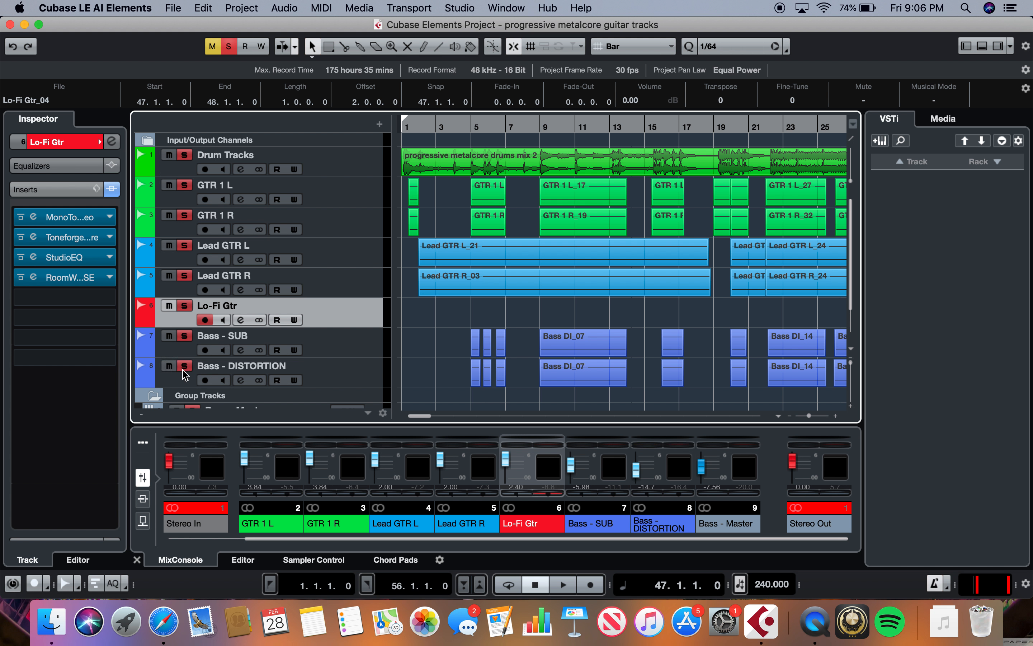
# Audition the full mix from bar 3 and stop playback
pyautogui.click(428, 129)
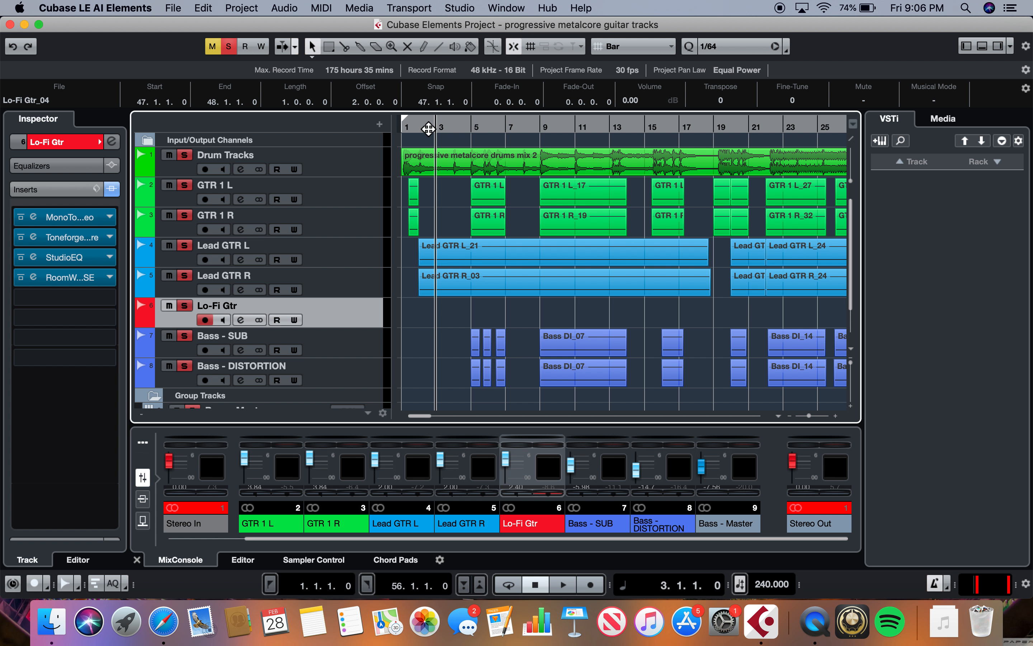
pyautogui.press('space')
pyautogui.press('space')
# Play the full mix from the start of the lead guitars' second section and select Lead GTR L
pyautogui.hscroll(8, 636, 146)
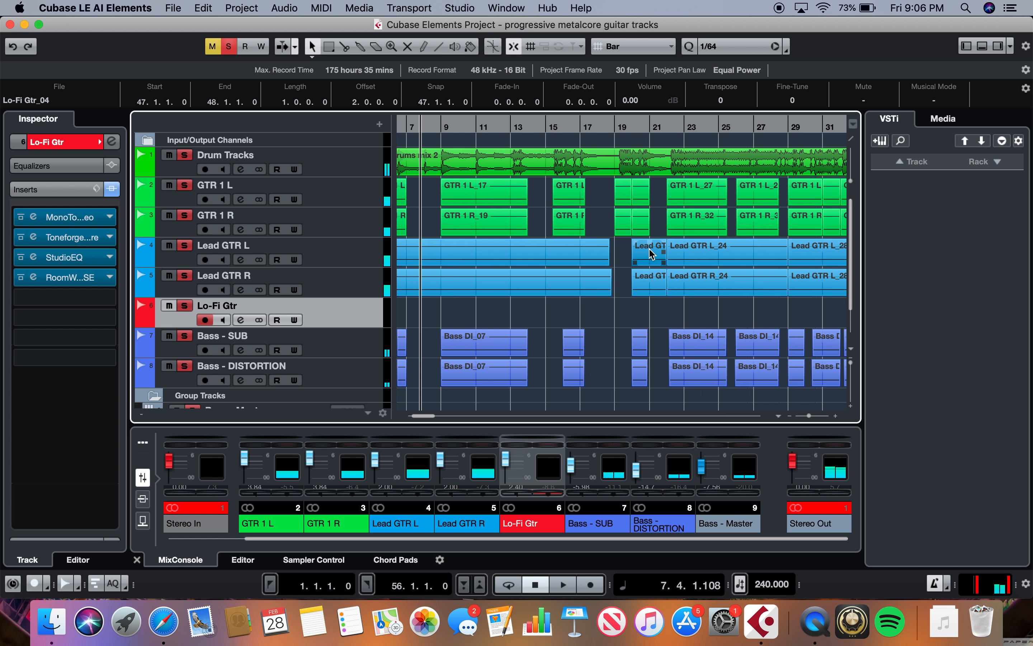
pyautogui.hscroll(6, 636, 145)
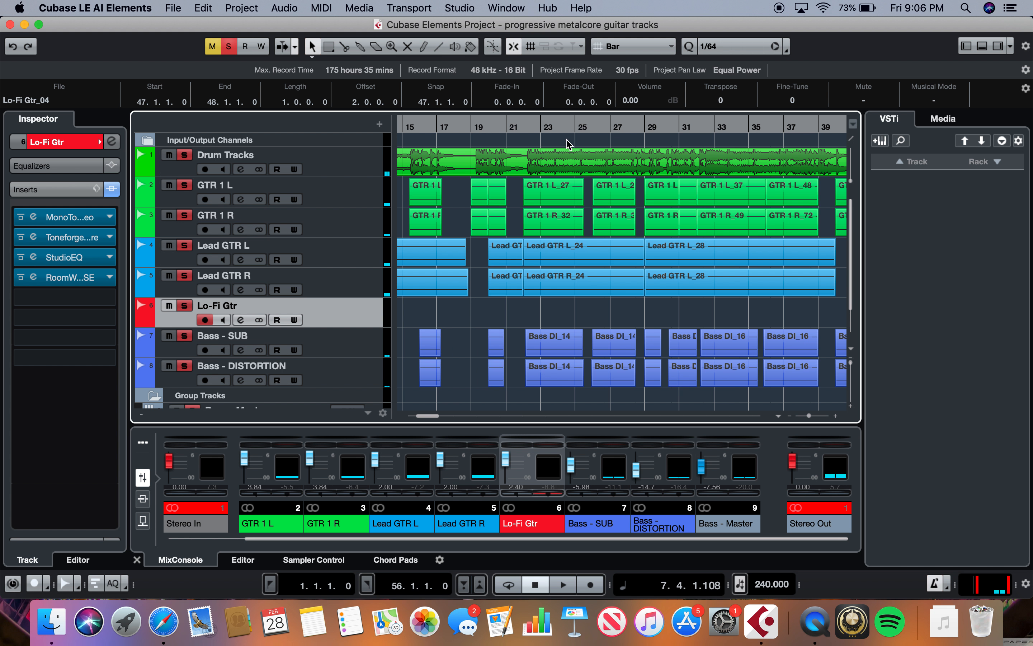
pyautogui.click(491, 128)
pyautogui.press('space')
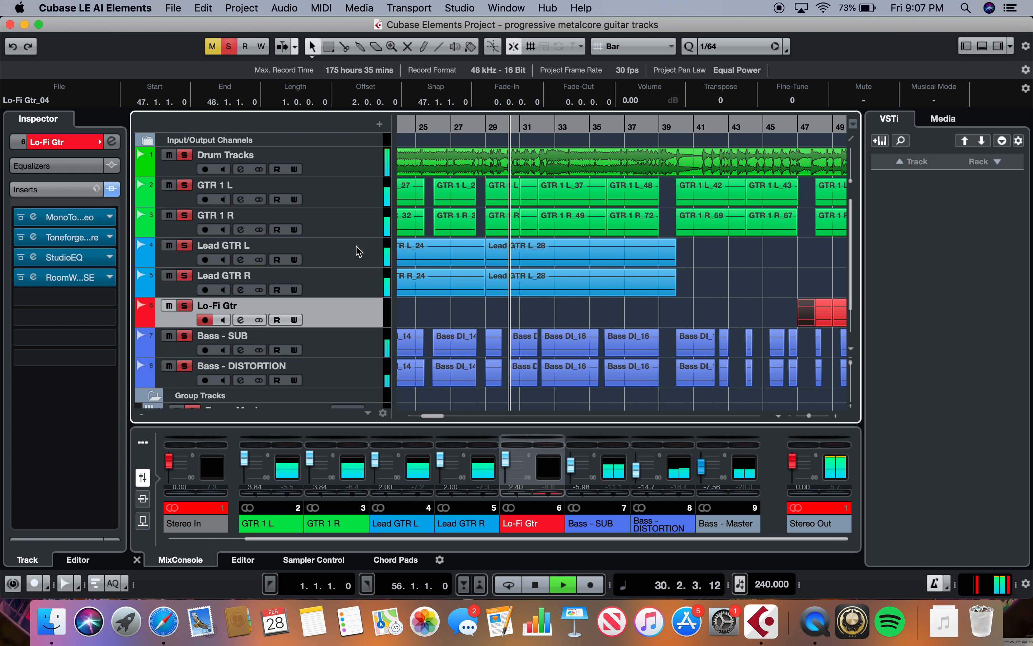
pyautogui.click(363, 273)
pyautogui.click(365, 257)
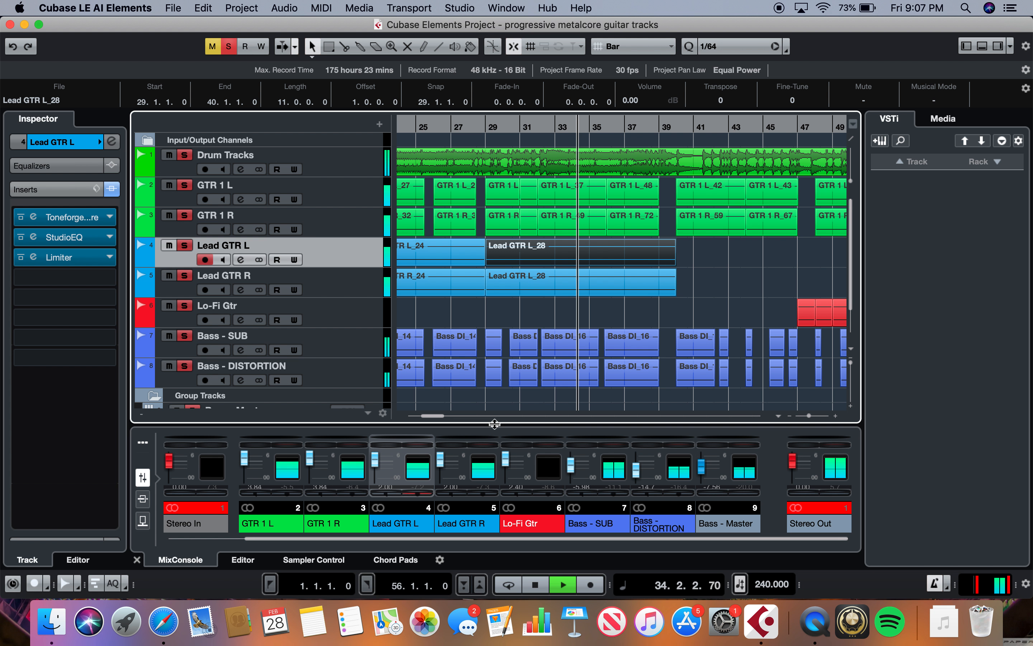
# Stop playback of the full mix and return the playback position to bar 2
pyautogui.moveTo(494, 423); pyautogui.dragTo(546, 424)
pyautogui.press('space')
pyautogui.hscroll(-20, 620, 223)
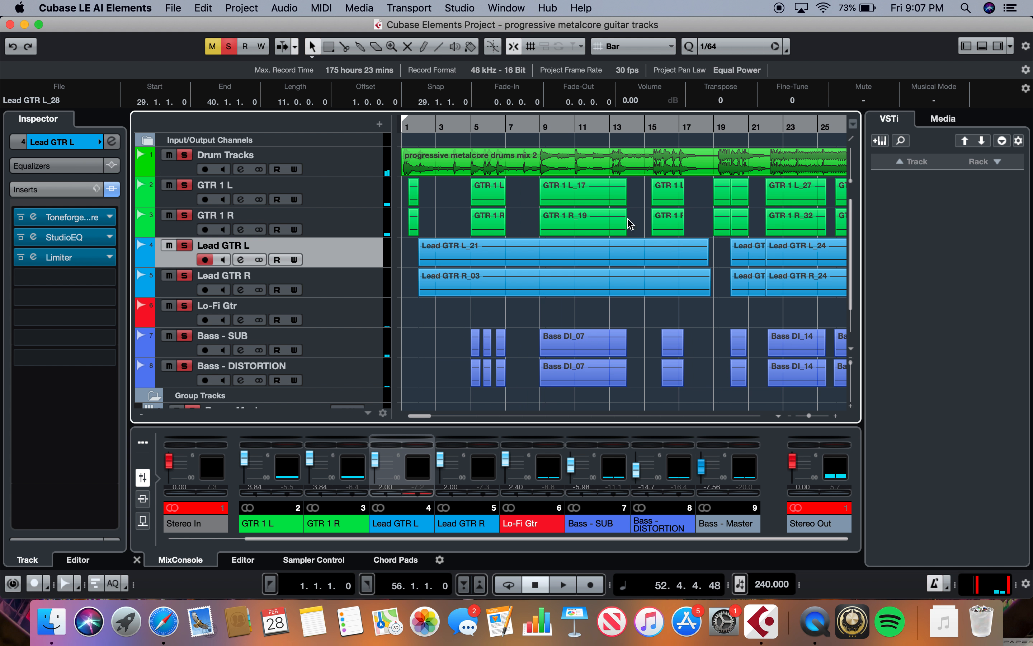
pyautogui.moveTo(450, 130); pyautogui.dragTo(417, 131)
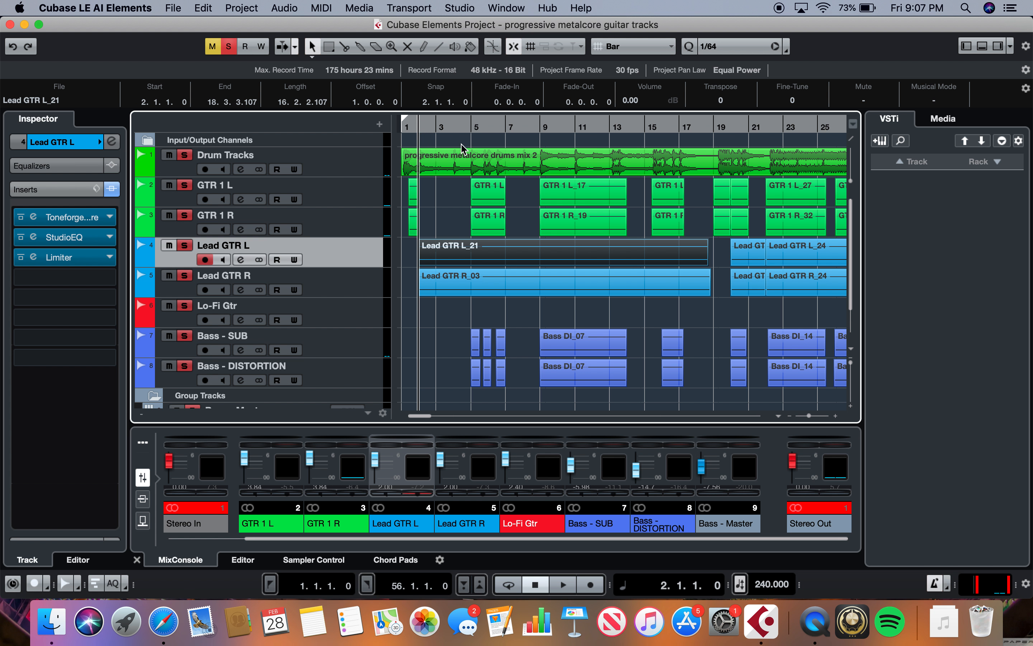
pyautogui.hscroll(6, 465, 158)
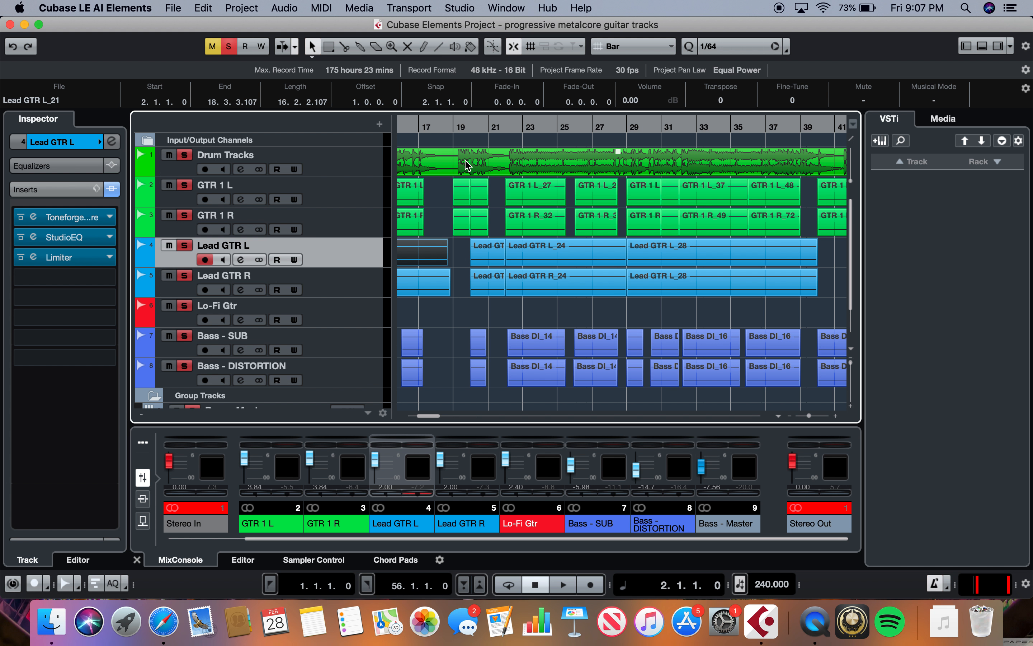
pyautogui.hscroll(-6, 466, 166)
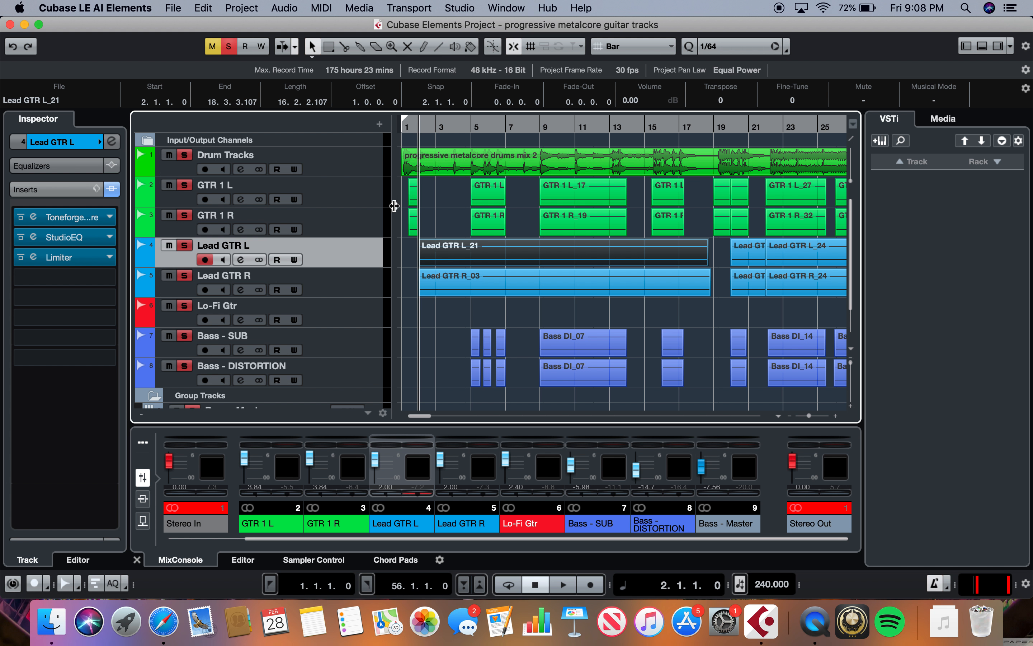
pyautogui.hscroll(10, 491, 307)
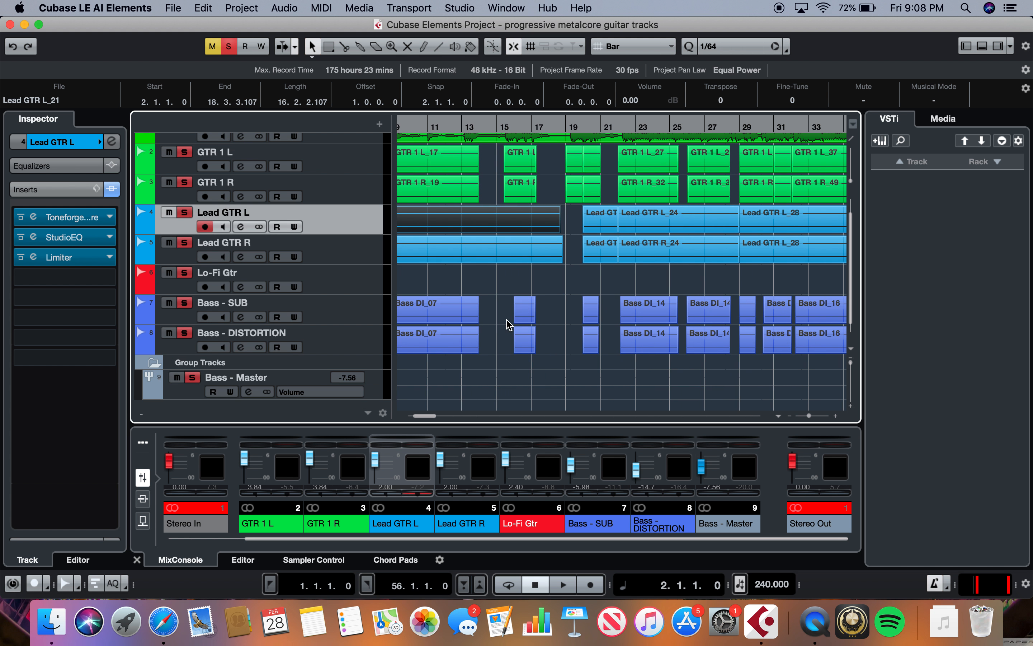
pyautogui.hscroll(6, 508, 325)
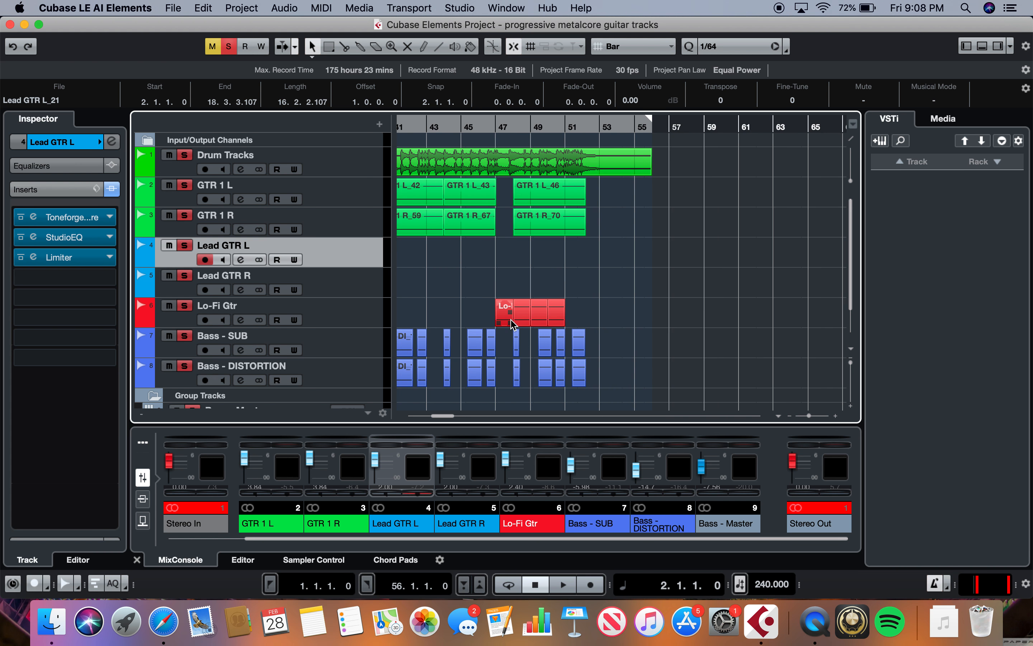
pyautogui.hscroll(-15, 714, 283)
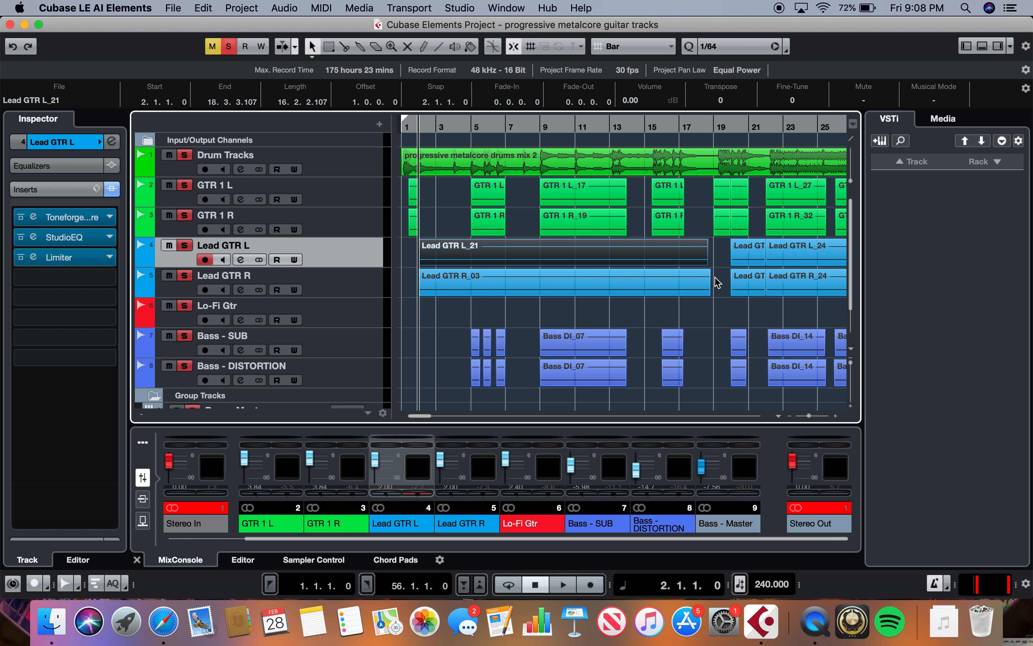